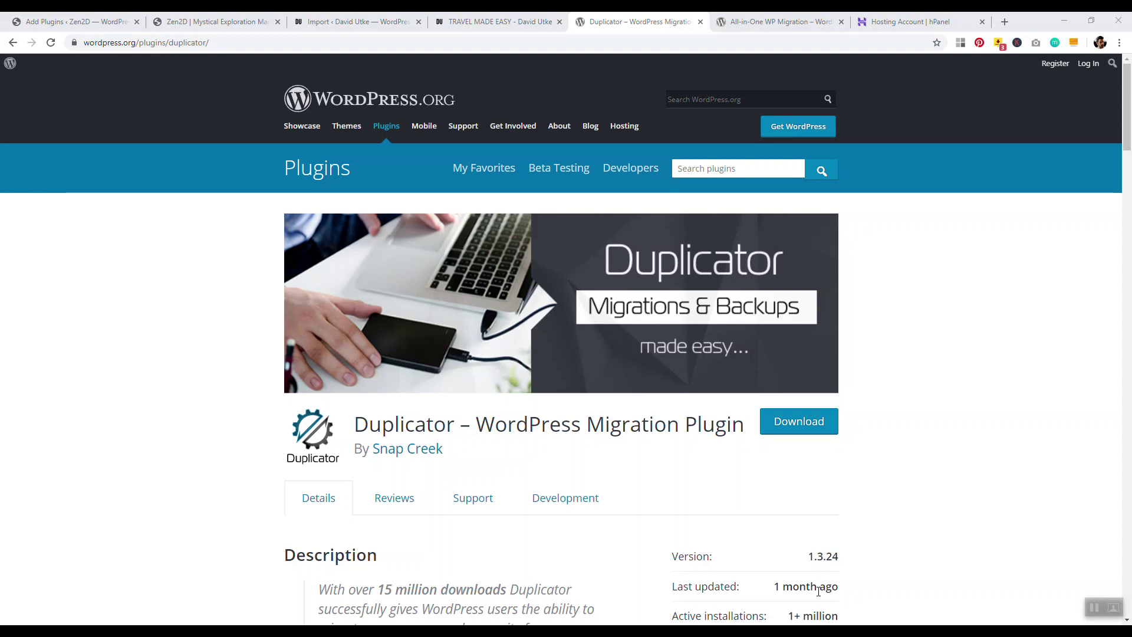
Compare the Duplicator and All-in-One WP Migration (7.13, 2+ million installs) plugin pages, then return to Zen2D's Add Plugins.
{"action": "left_click_drag", "start_coordinate": [370, 424], "coordinate": [427, 409]}
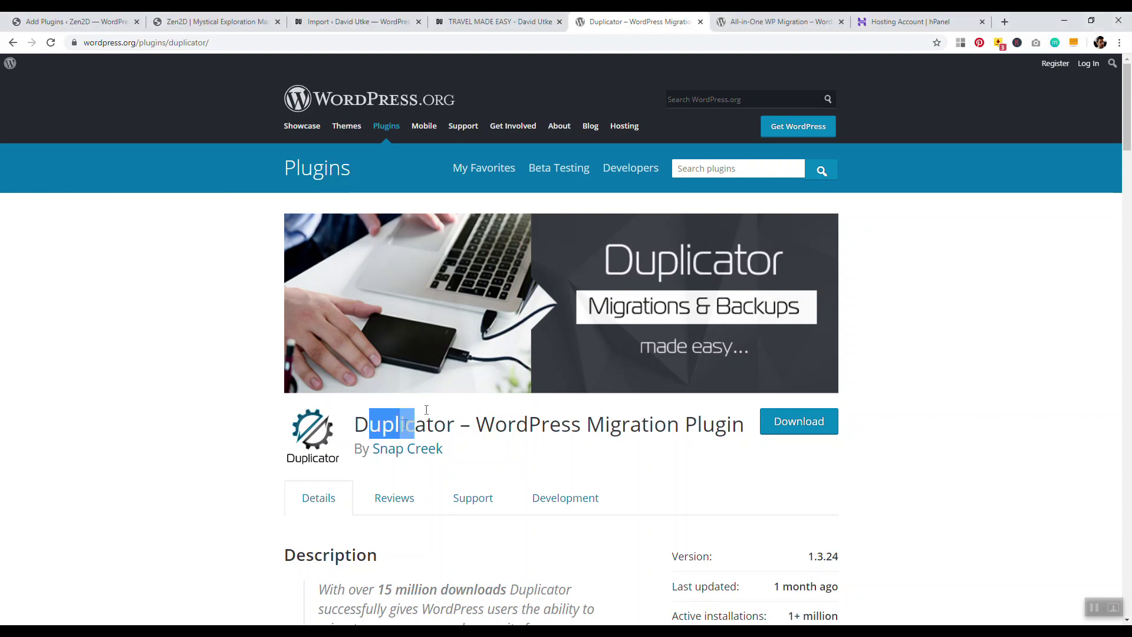
{"action": "key", "text": "ctrl+Tab"}
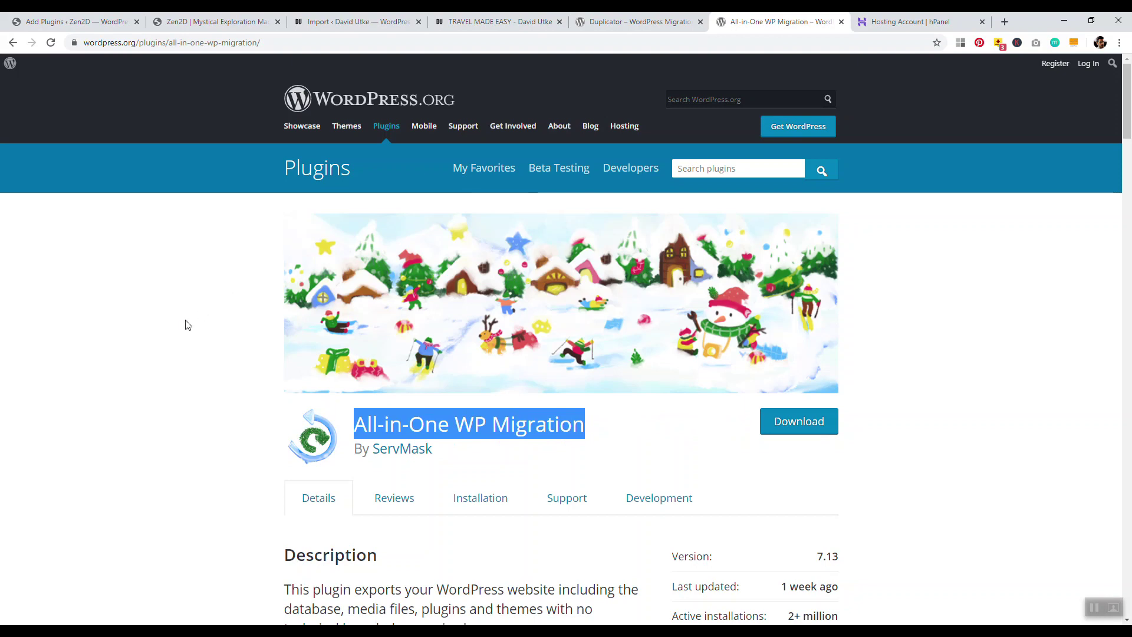
{"action": "scroll", "coordinate": [188, 325], "scroll_direction": "down", "scroll_amount": 2}
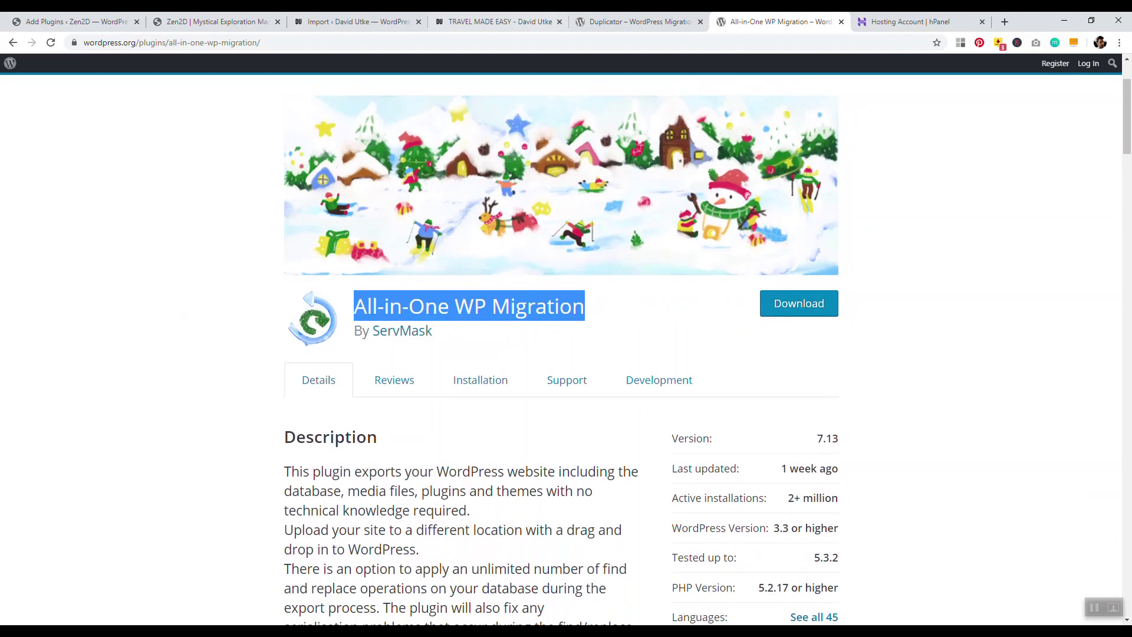
{"action": "key", "text": "ctrl+shift+Tab"}
{"action": "scroll", "coordinate": [903, 378], "scroll_direction": "down", "scroll_amount": 3}
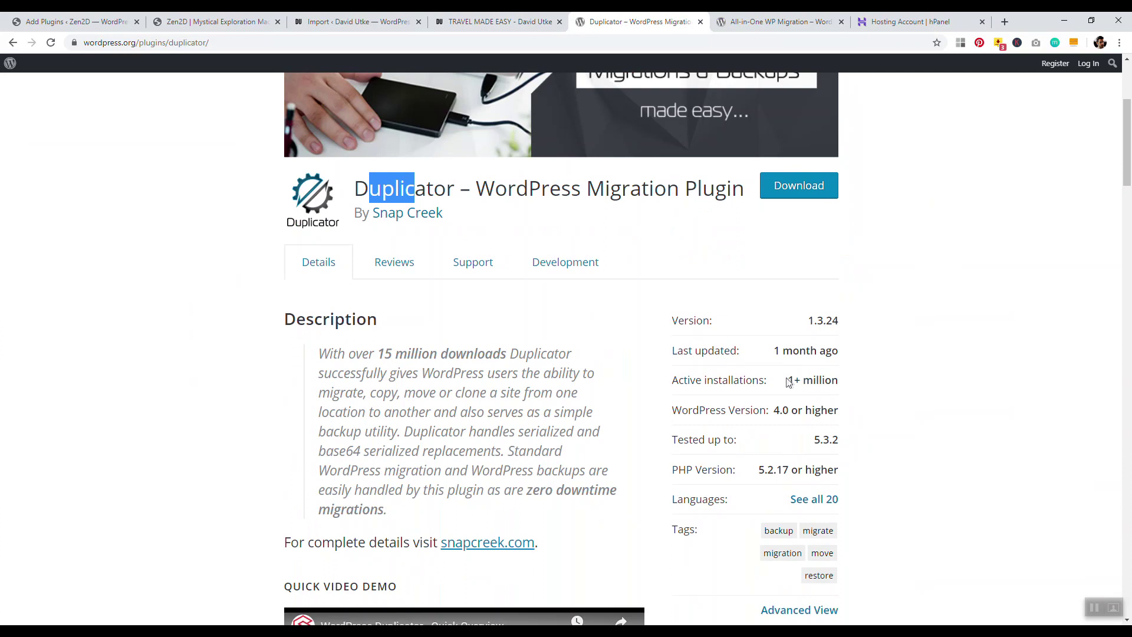
{"action": "key", "text": "ctrl+Tab"}
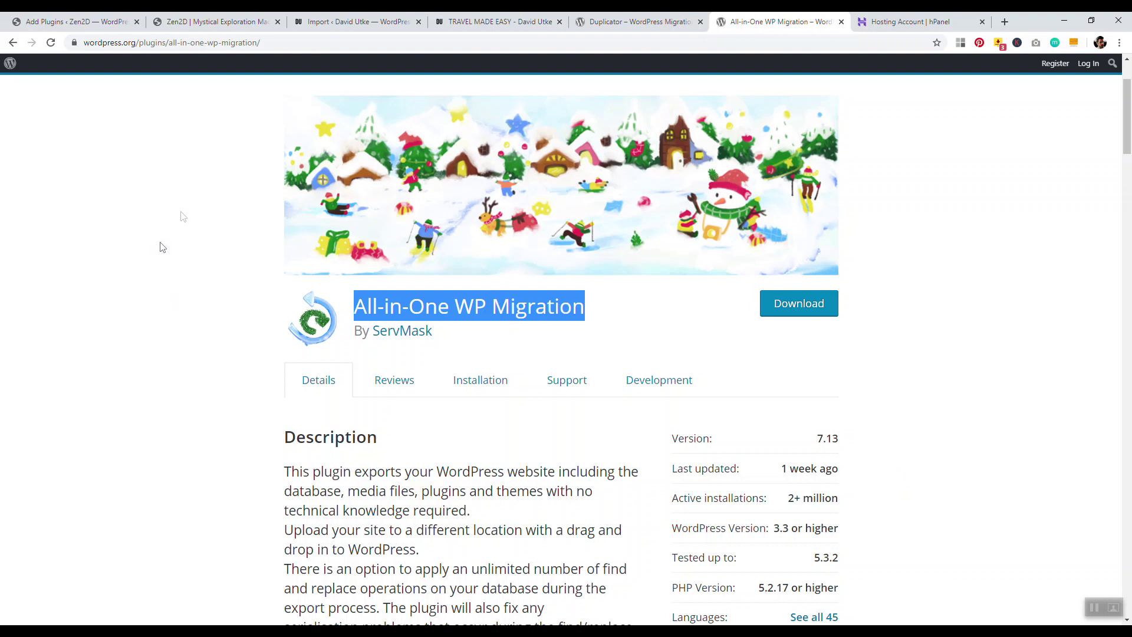
{"action": "left_click", "coordinate": [88, 22]}
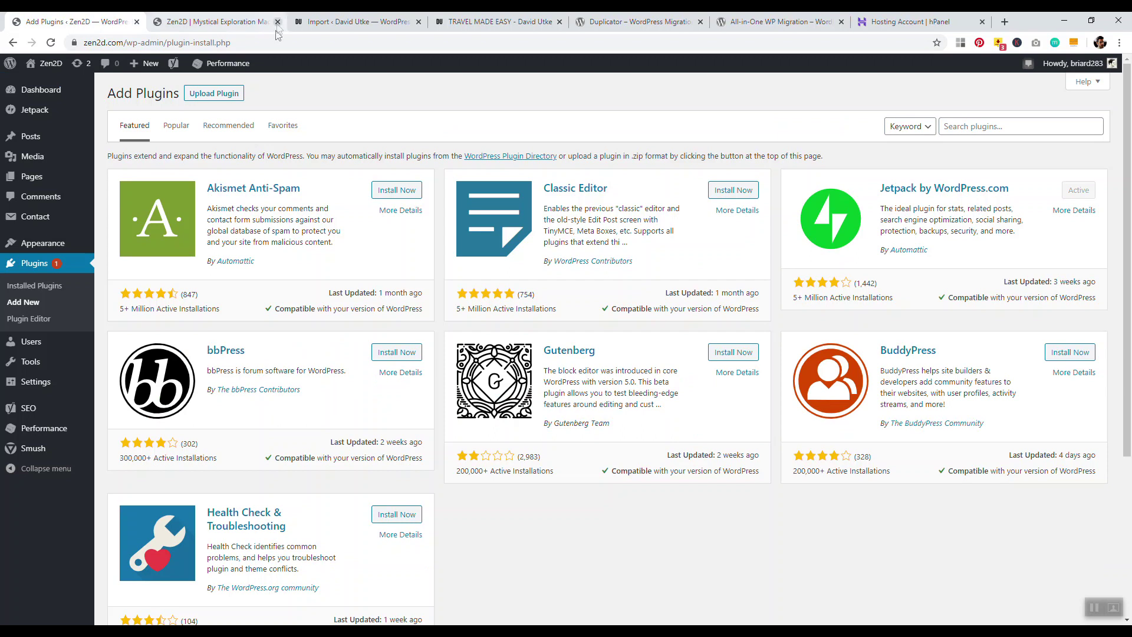
Search 'all in one wp migration', then install and activate All-in-One WP Migration 7.13 on Zen2D.
{"action": "left_click", "coordinate": [215, 22]}
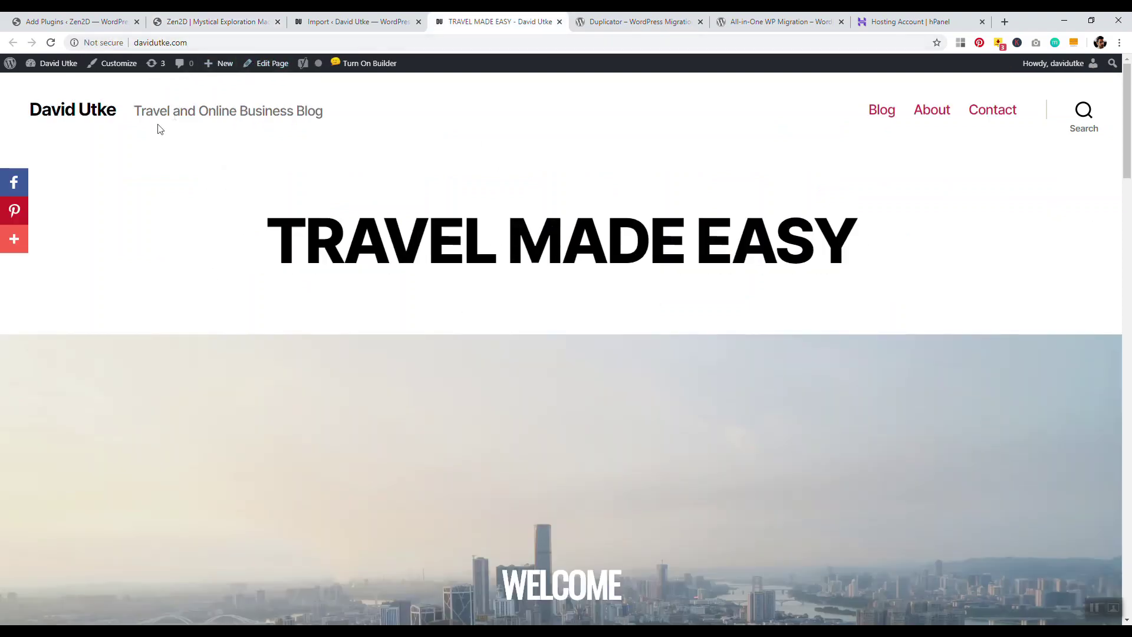
{"action": "key", "text": "ctrl+1"}
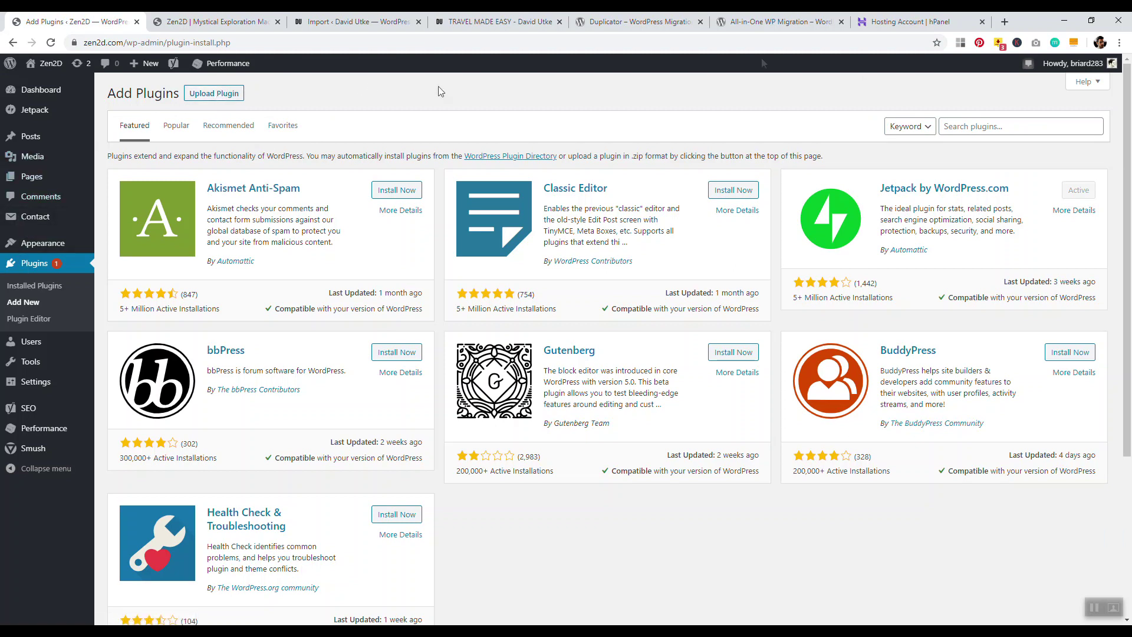
{"action": "left_click", "coordinate": [966, 126]}
{"action": "type", "text": "all"}
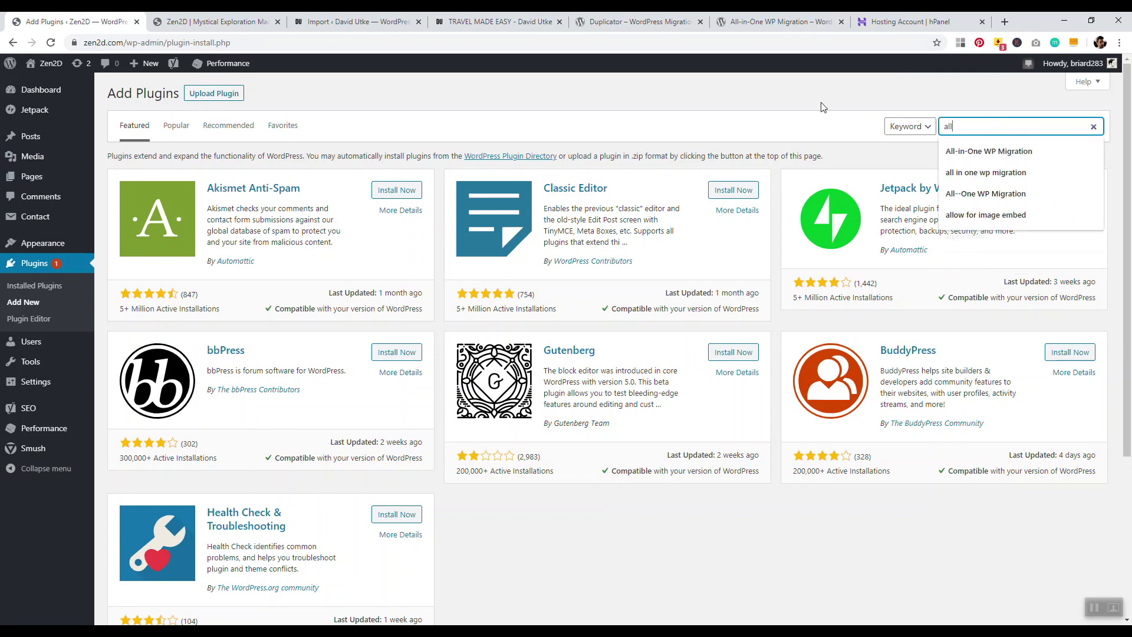
{"action": "type", "text": " in one wp m"}
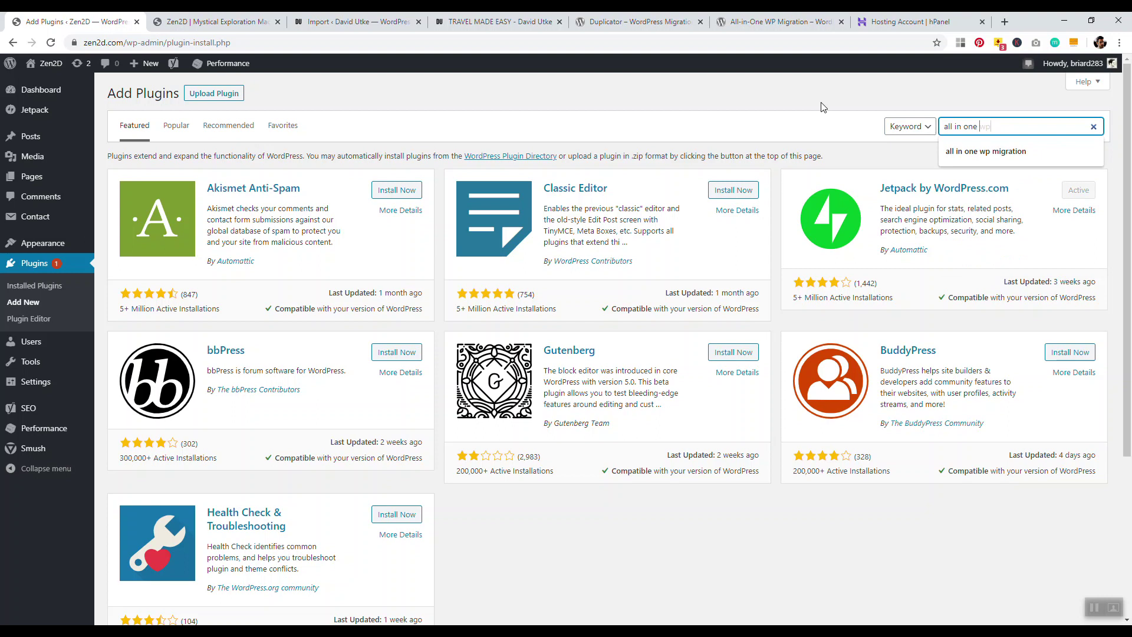
{"action": "type", "text": "igration"}
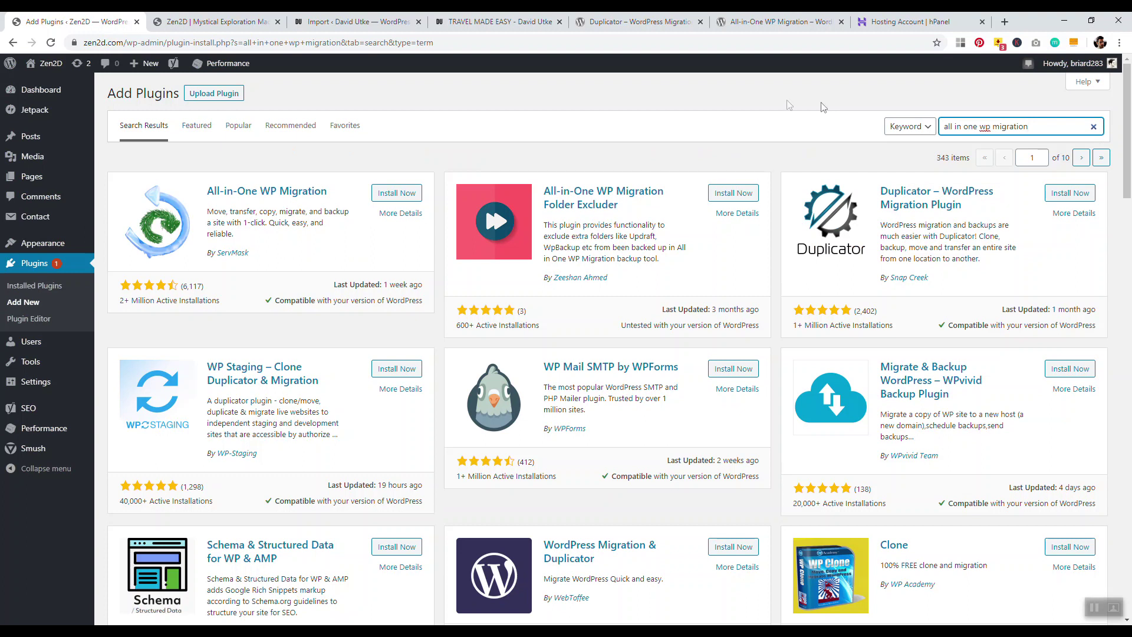
{"action": "left_click", "coordinate": [395, 195]}
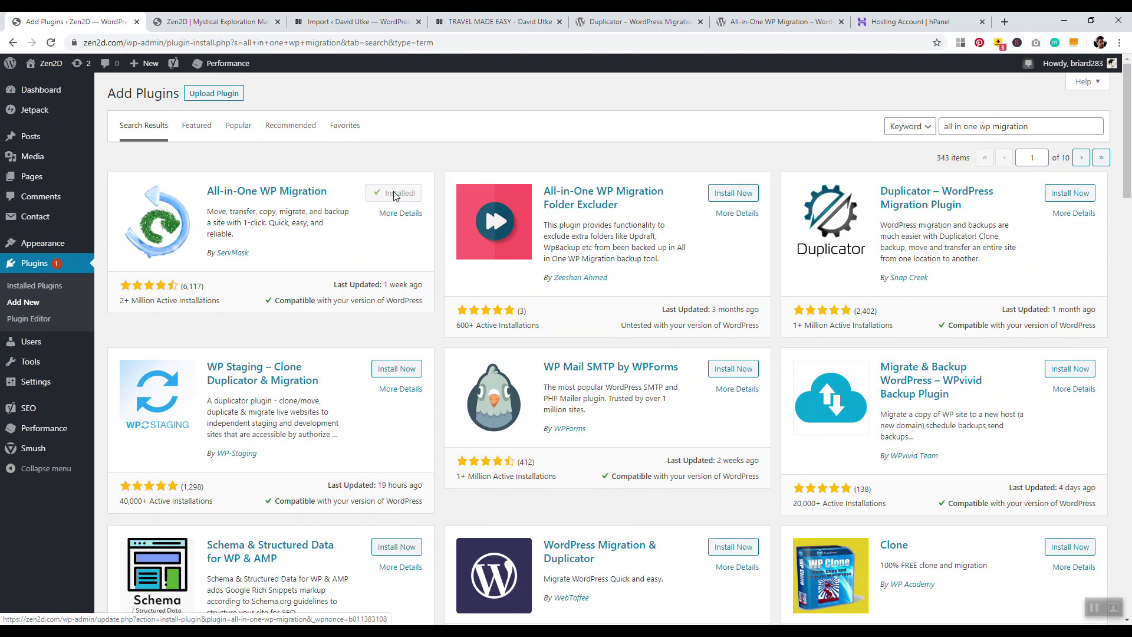
{"action": "left_click", "coordinate": [404, 194]}
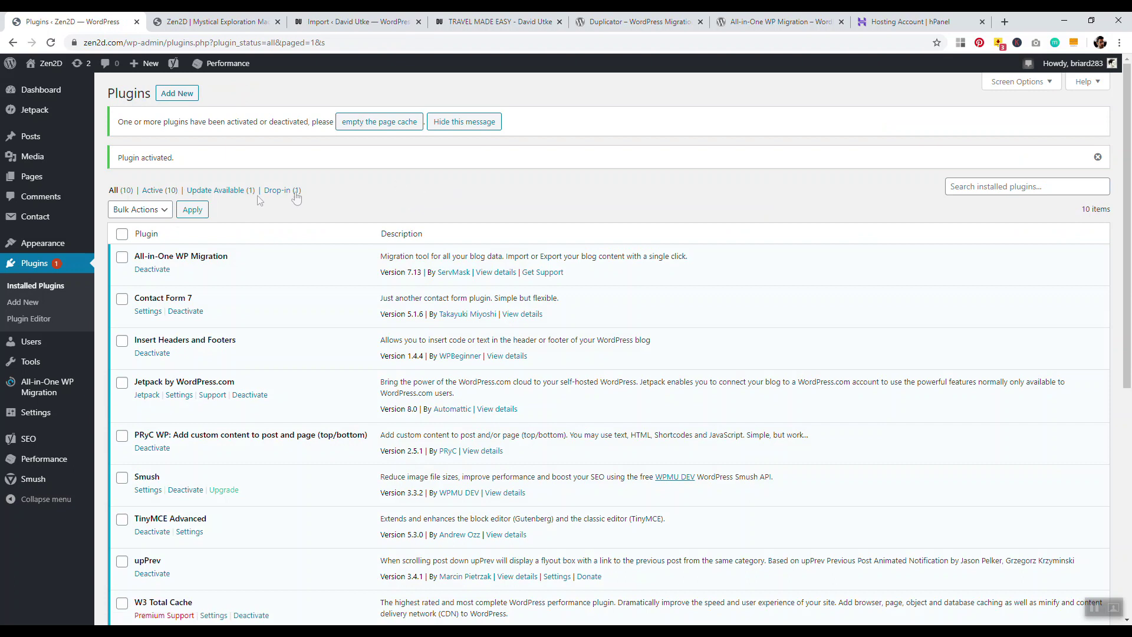
{"action": "mouse_move", "coordinate": [32, 392]}
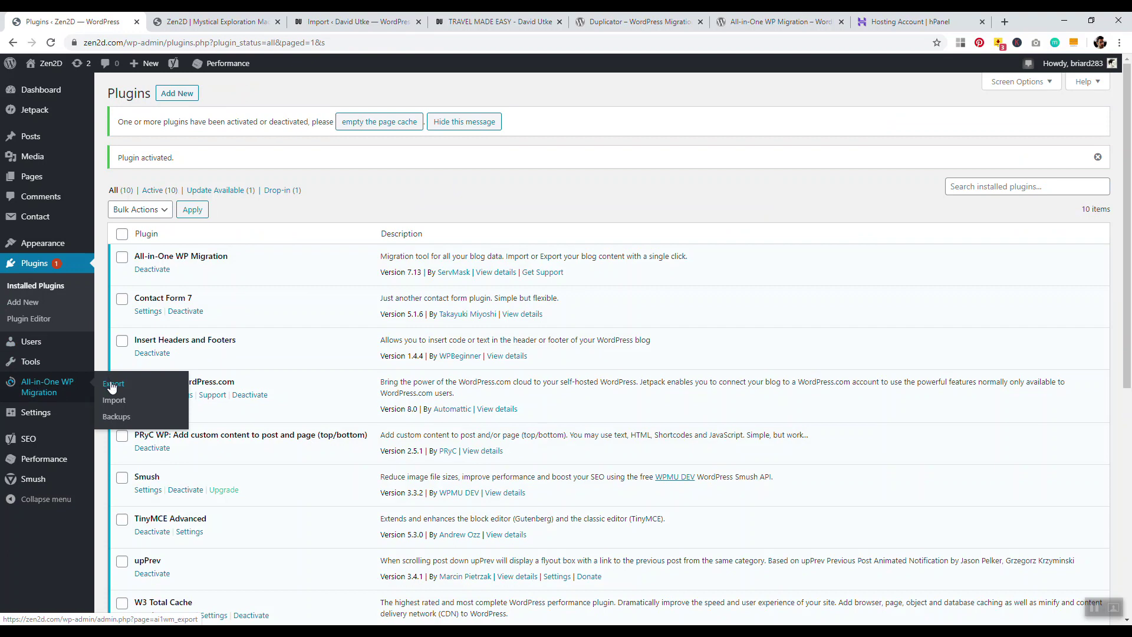
Export the Zen2D site to a File and download the 88 MB zen2d.com .wpress backup.
{"action": "left_click", "coordinate": [112, 385]}
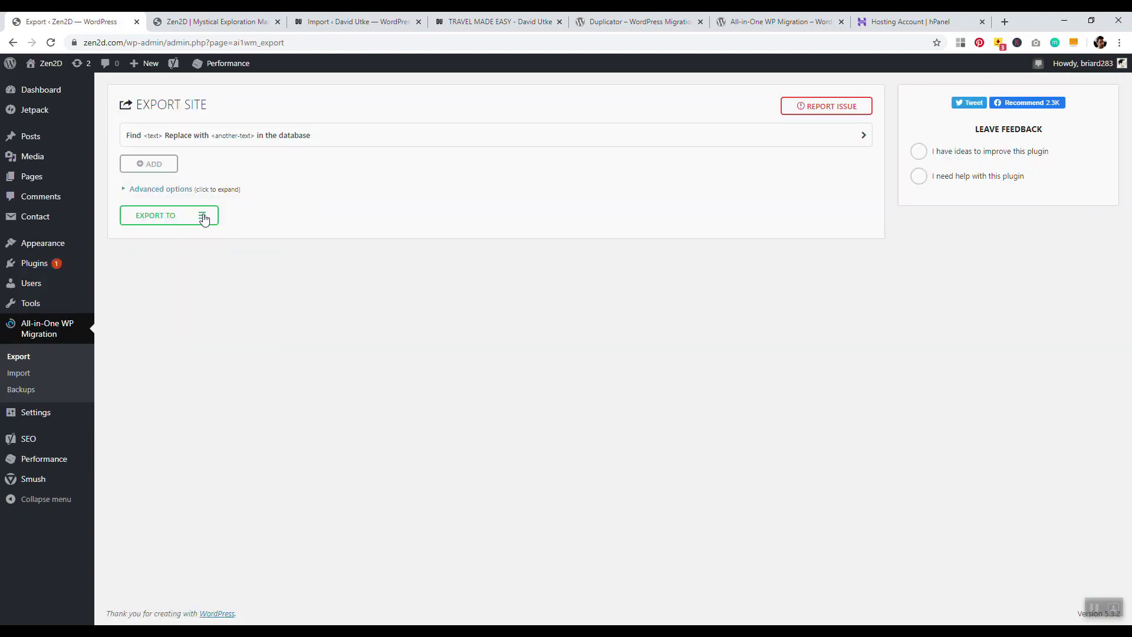
{"action": "left_click", "coordinate": [204, 218]}
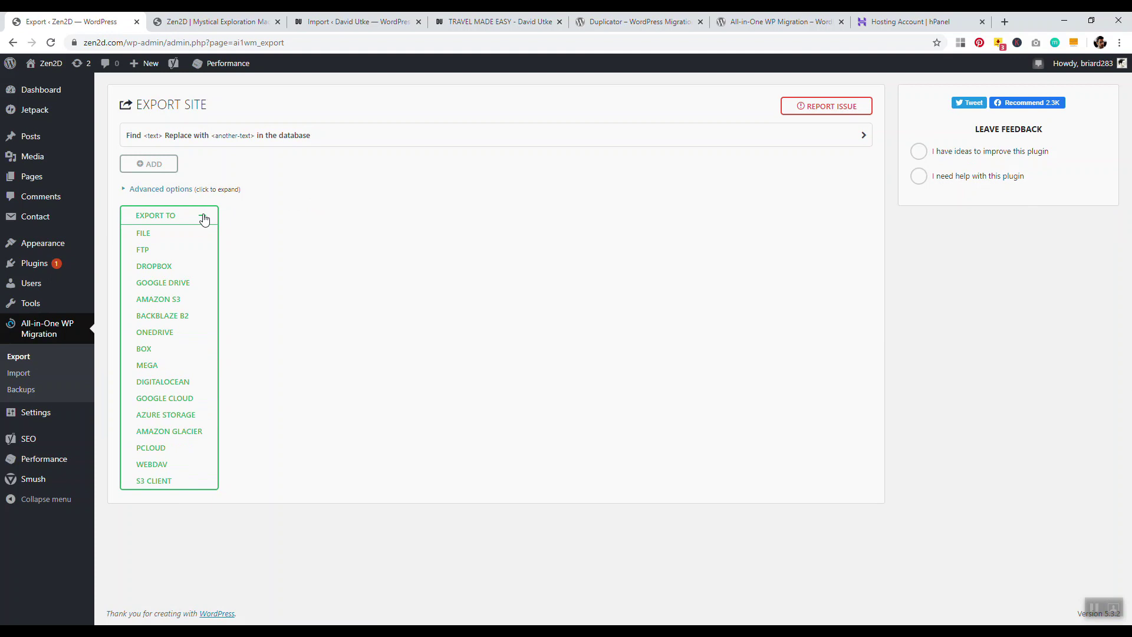
{"action": "left_click", "coordinate": [156, 237]}
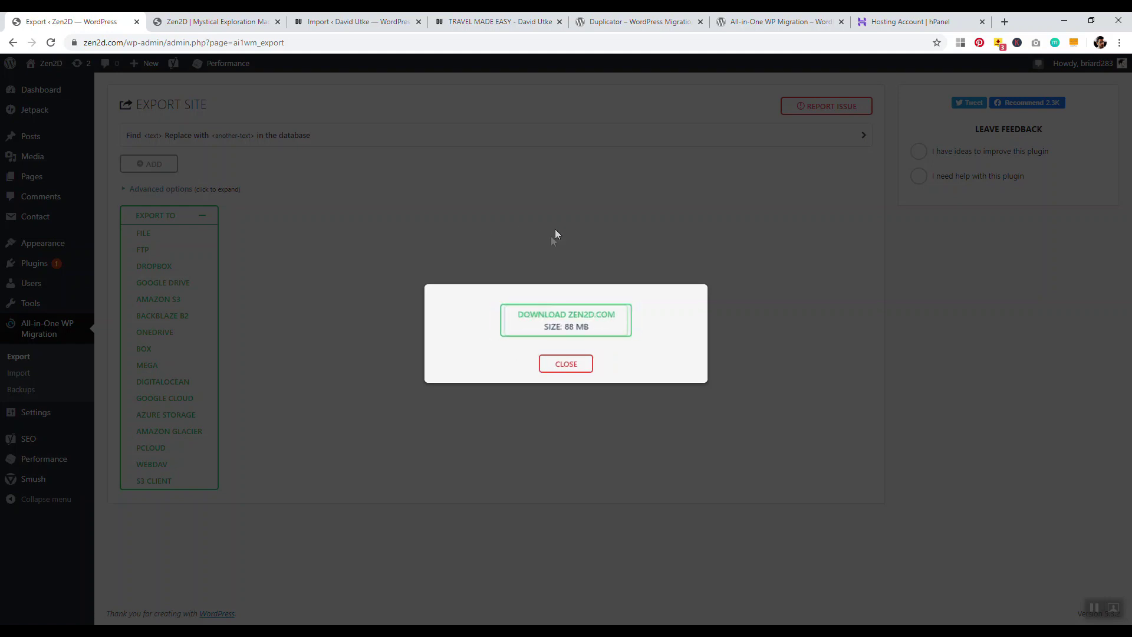
{"action": "left_click", "coordinate": [570, 326]}
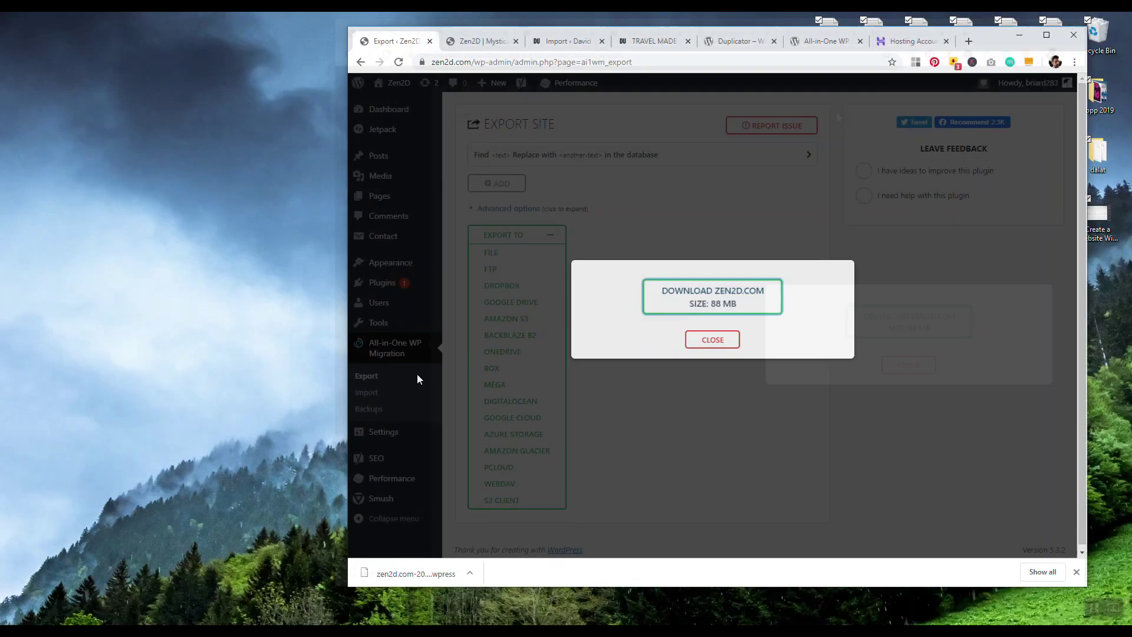
Maximize the Chrome window while the zen2d.com export stays shown.
{"action": "left_click_drag", "start_coordinate": [394, 575], "coordinate": [97, 286]}
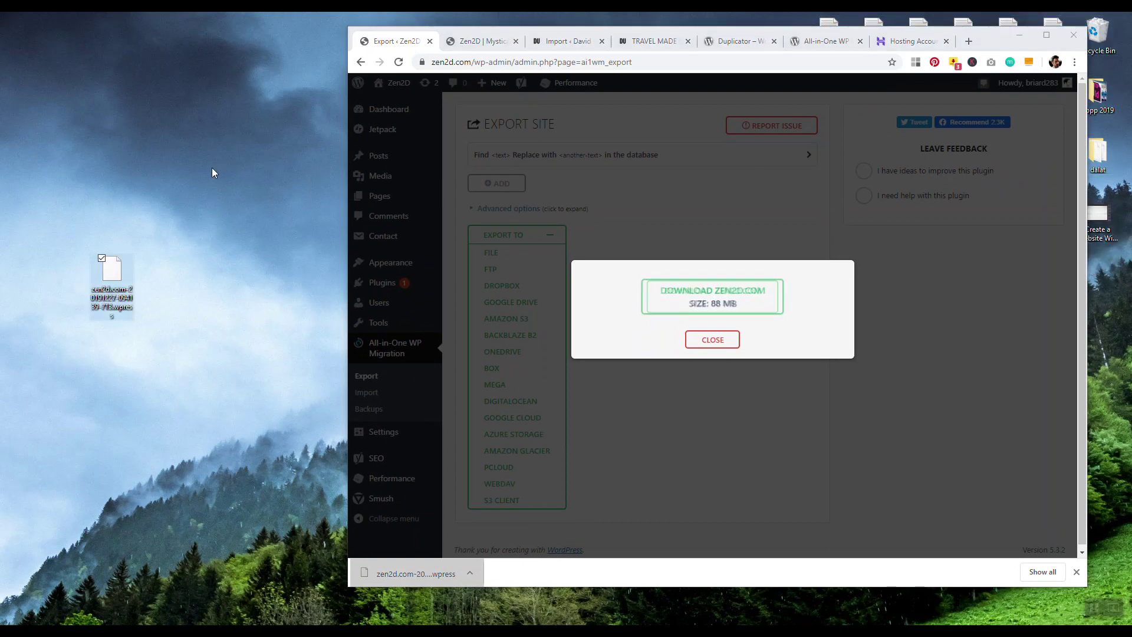
{"action": "left_click", "coordinate": [1047, 35]}
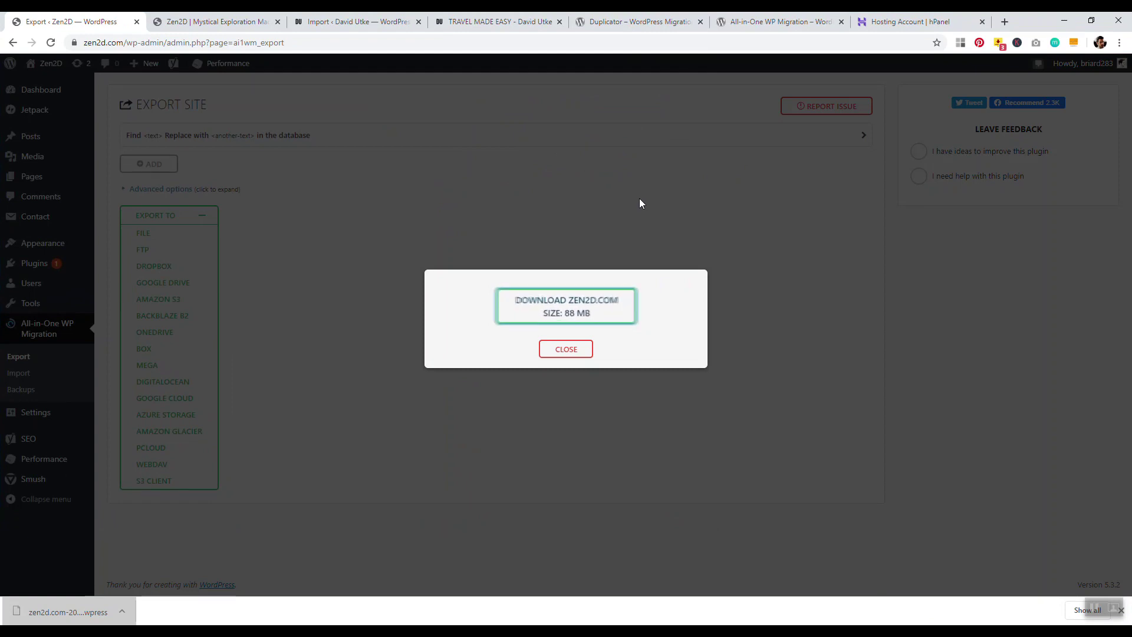
Compare davidutke.com's Import page (500 MB upload limit) with its TRAVEL MADE EASY homepage.
{"action": "left_click", "coordinate": [350, 22]}
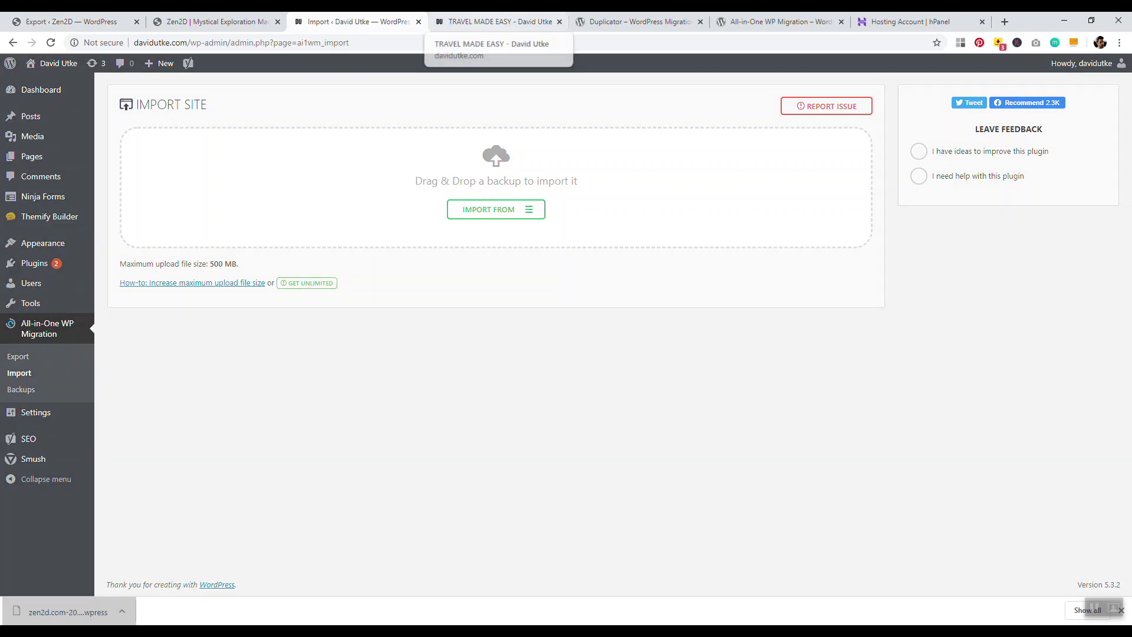
{"action": "left_click", "coordinate": [500, 21]}
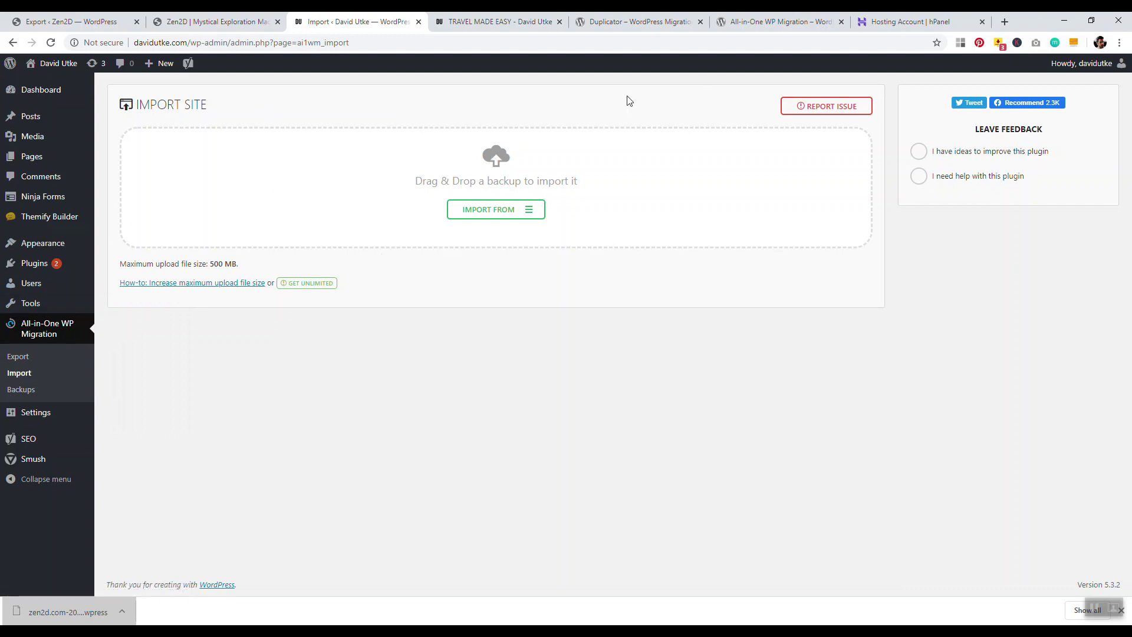
{"action": "left_click", "coordinate": [499, 22]}
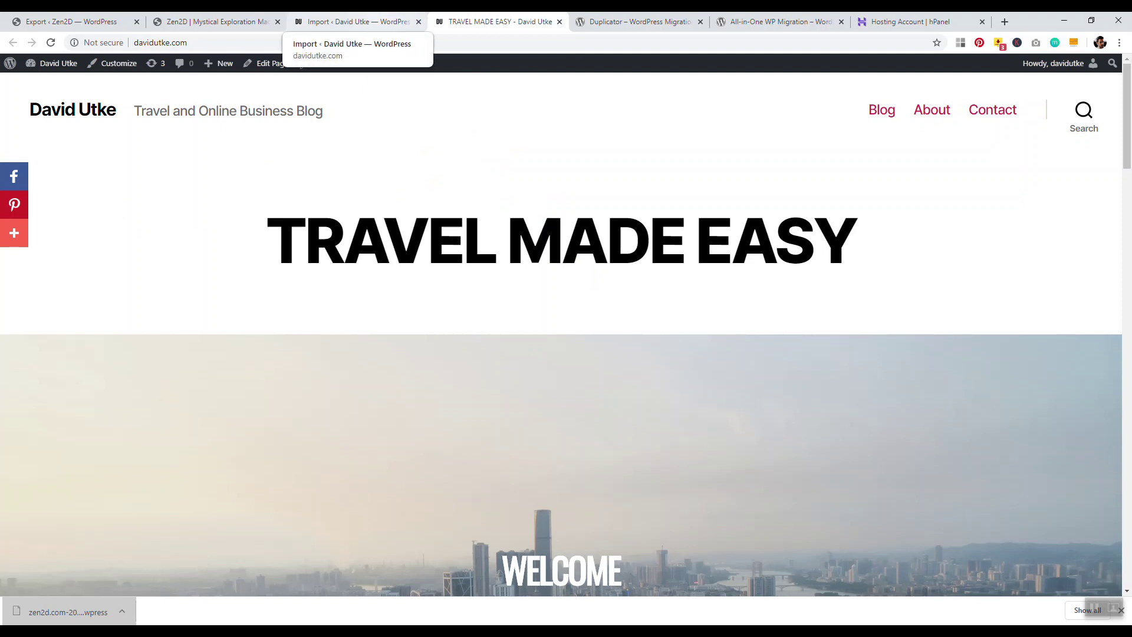
{"action": "left_click", "coordinate": [356, 22]}
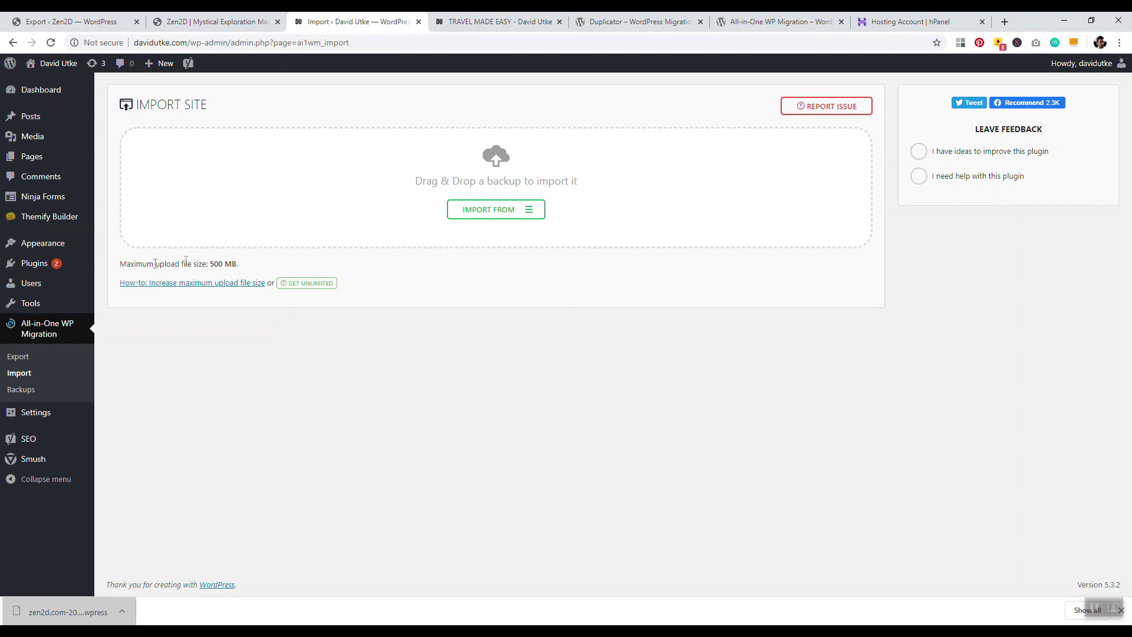
{"action": "left_click", "coordinate": [511, 21]}
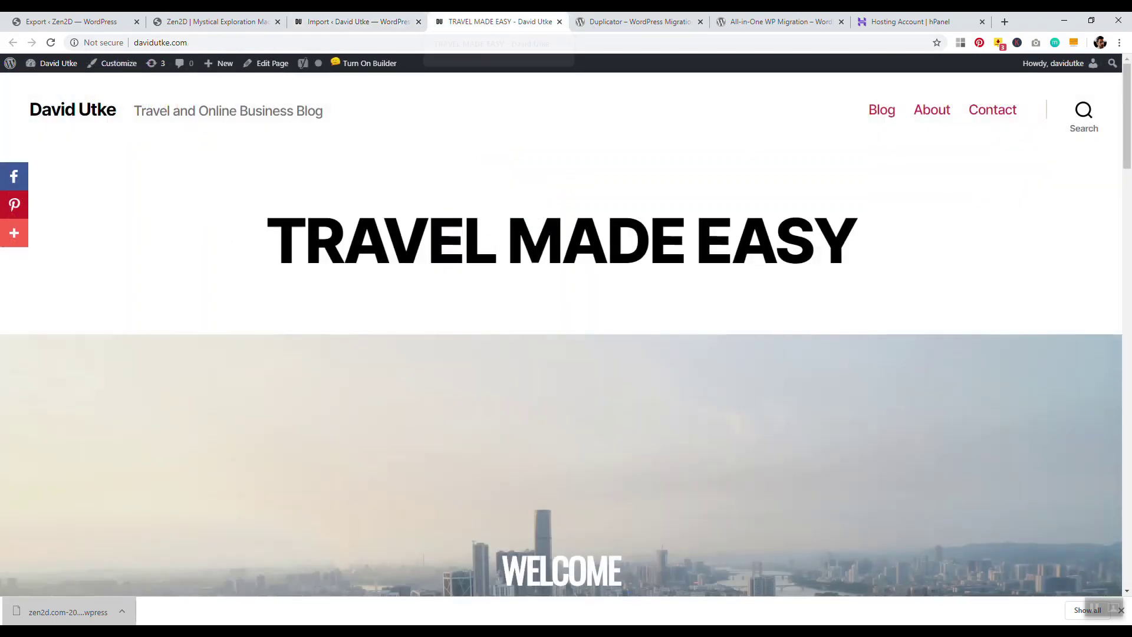
{"action": "left_click", "coordinate": [354, 22]}
Find 'file' in davidutke.com's Hostinger hPanel and launch File Manager on public_html.
{"action": "left_click", "coordinate": [920, 22]}
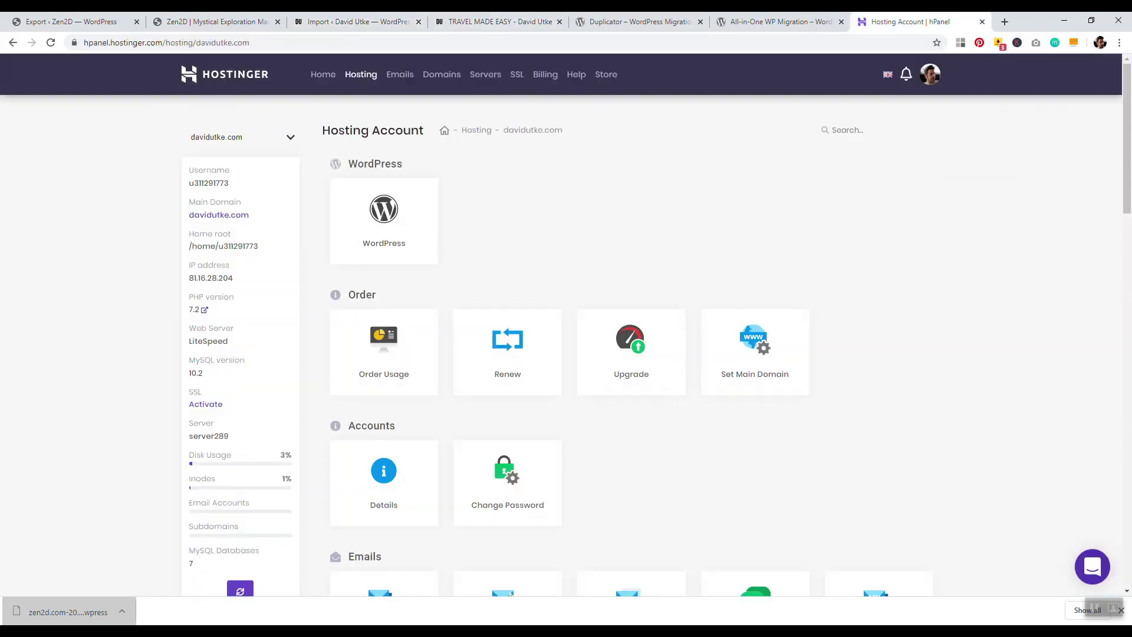
{"action": "key", "text": "ctrl+f"}
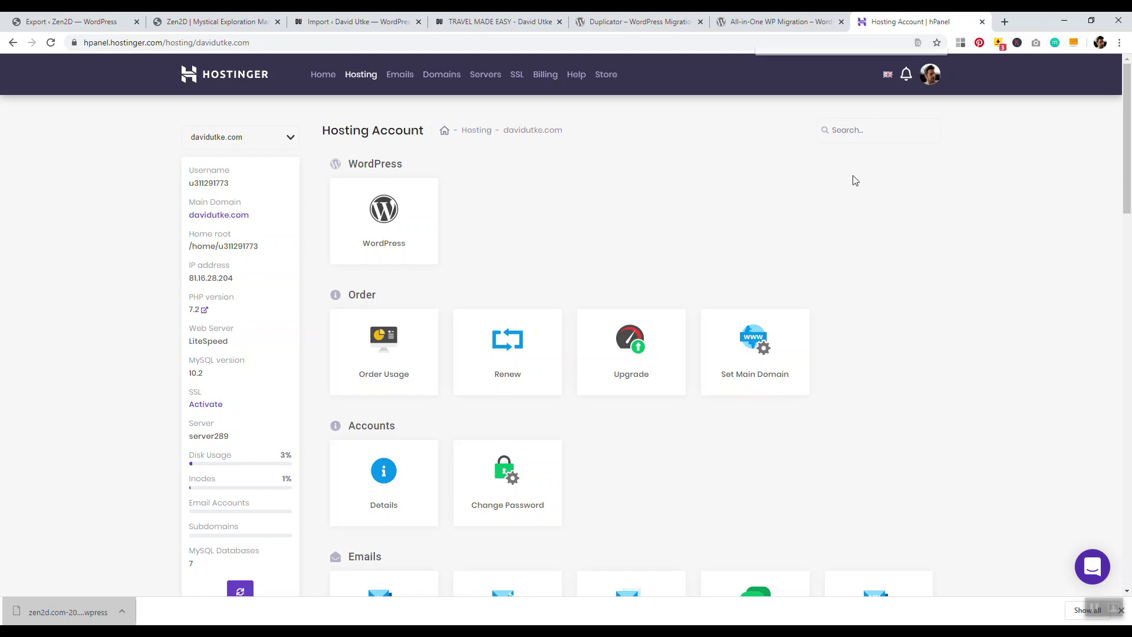
{"action": "type", "text": "file"}
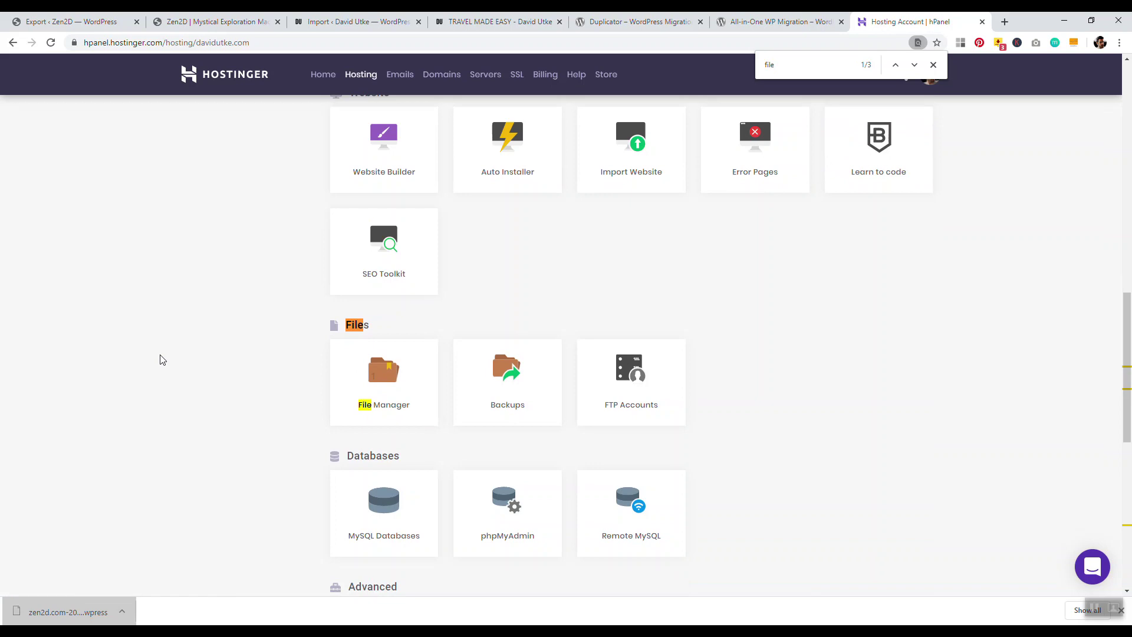
{"action": "left_click", "coordinate": [387, 395]}
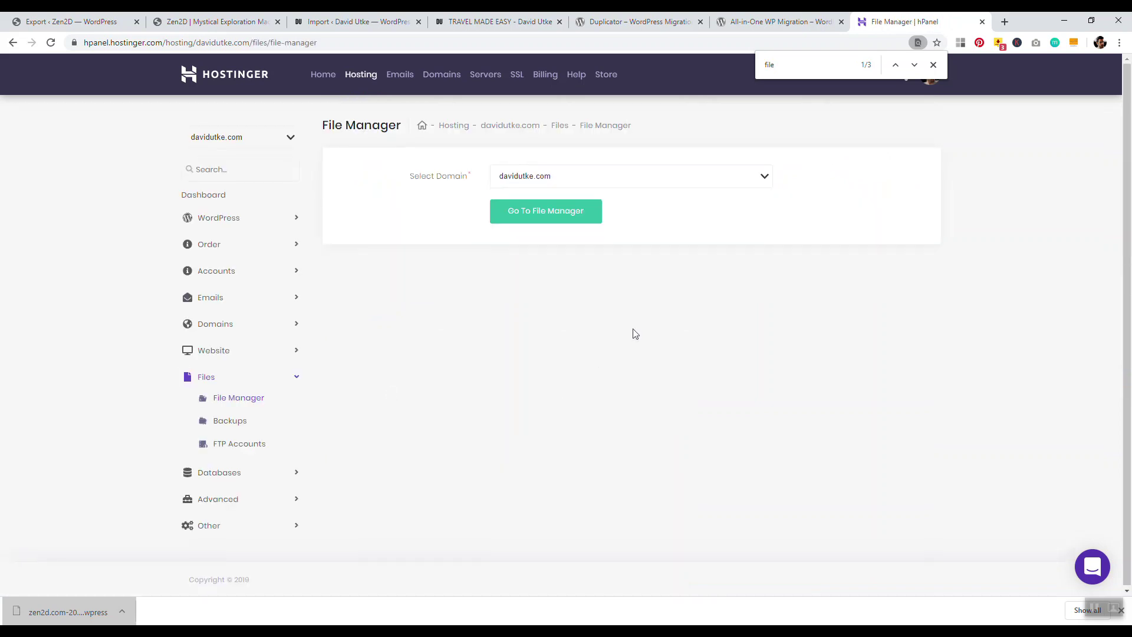
{"action": "left_click", "coordinate": [532, 220]}
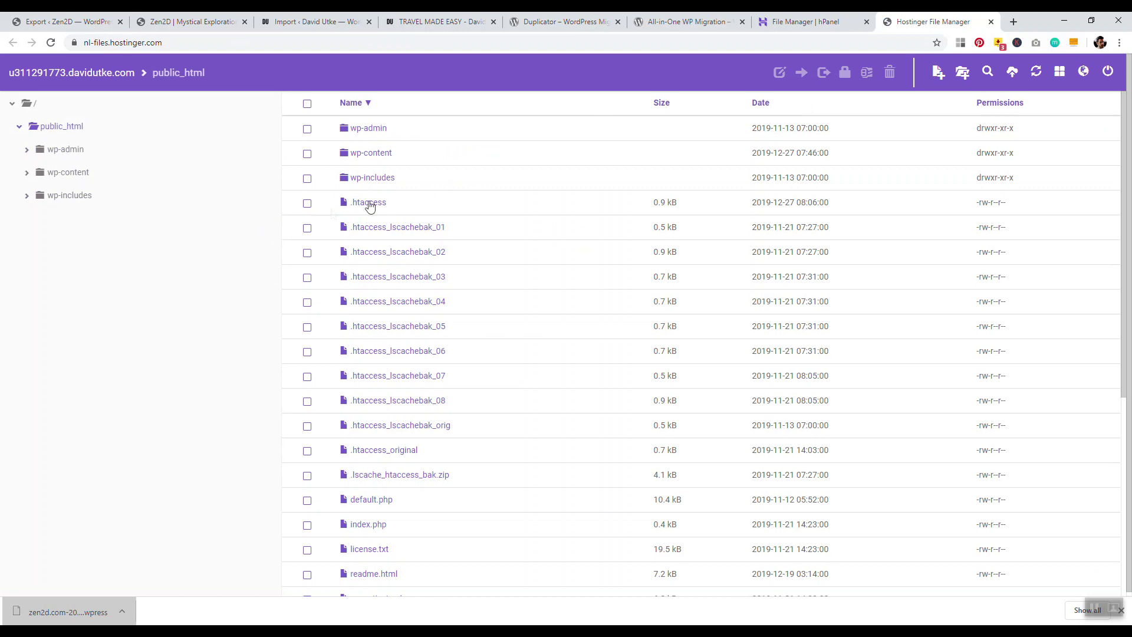
Open davidutke.com's .htaccess in the File Manager editor, review its rules, then return to Import.
{"action": "left_click", "coordinate": [307, 203]}
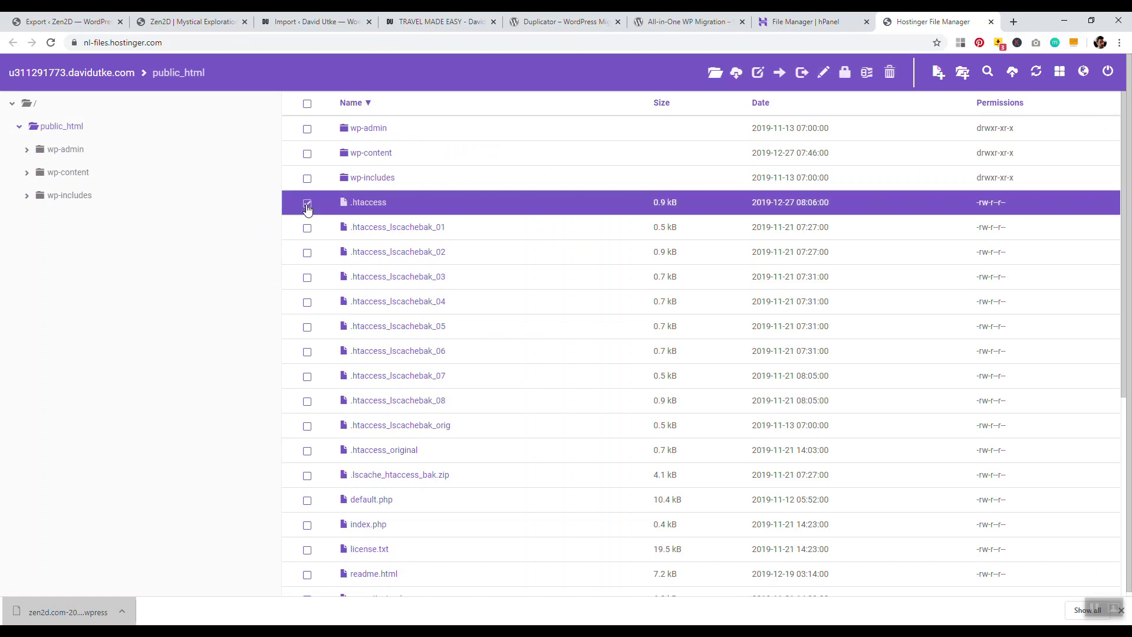
{"action": "left_click", "coordinate": [712, 76]}
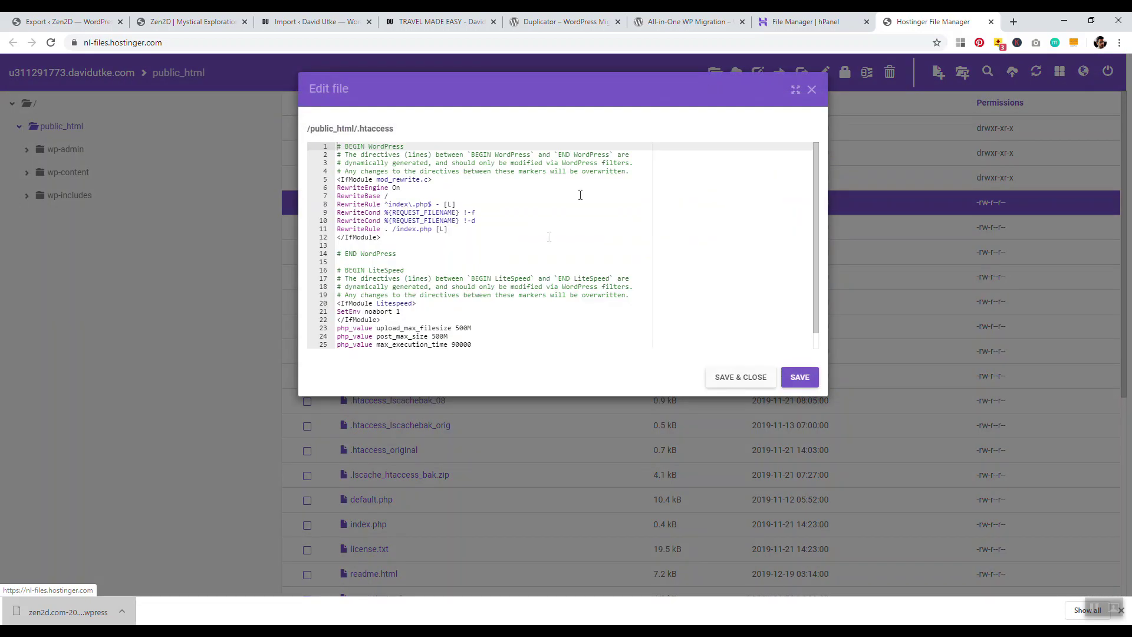
{"action": "scroll", "coordinate": [519, 235], "scroll_direction": "down", "scroll_amount": 1}
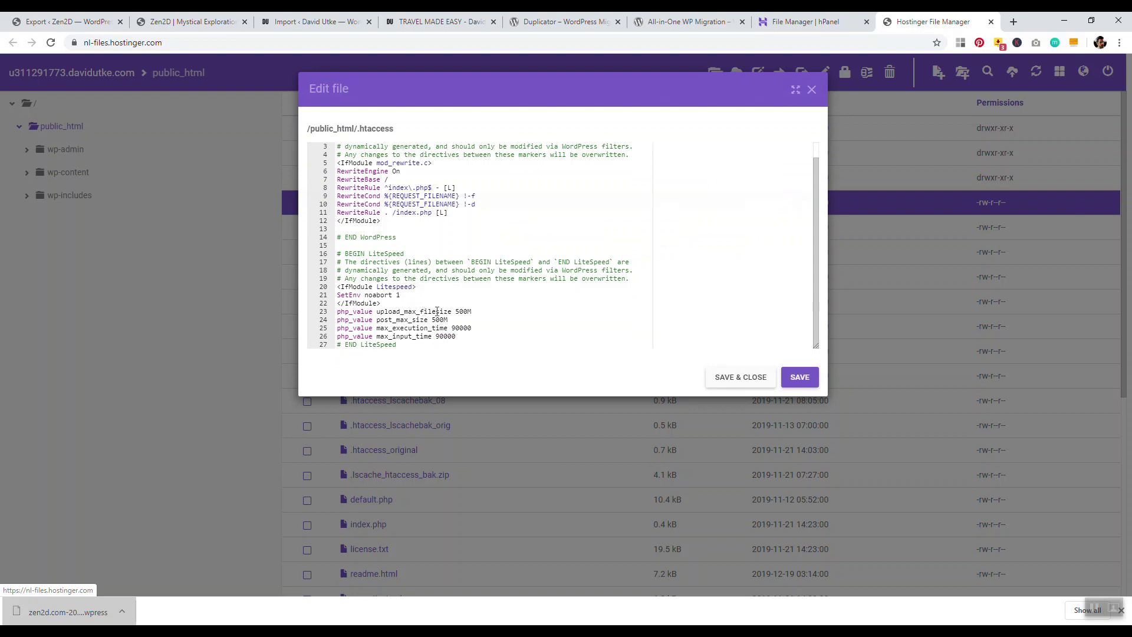
{"action": "left_click", "coordinate": [339, 22]}
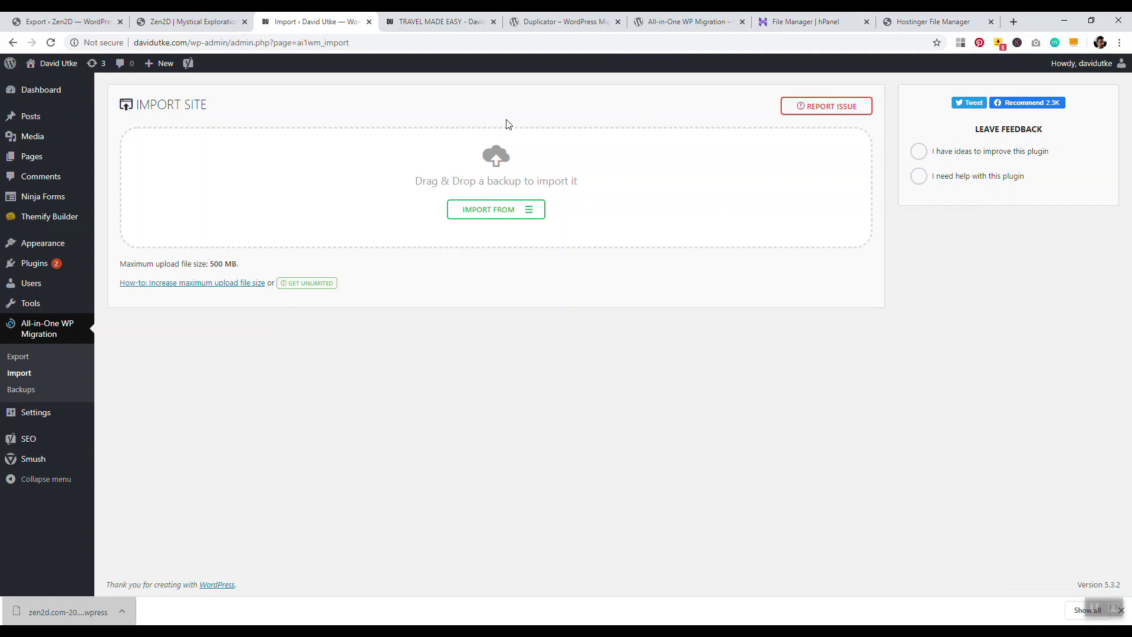
Drag the zen2d.com .wpress backup into davidutke.com's Import area, then follow 'Save permalinks structure'.
{"action": "double_click", "coordinate": [1038, 22]}
{"action": "left_click_drag", "start_coordinate": [106, 272], "coordinate": [639, 180]}
{"action": "left_click", "coordinate": [1088, 27]}
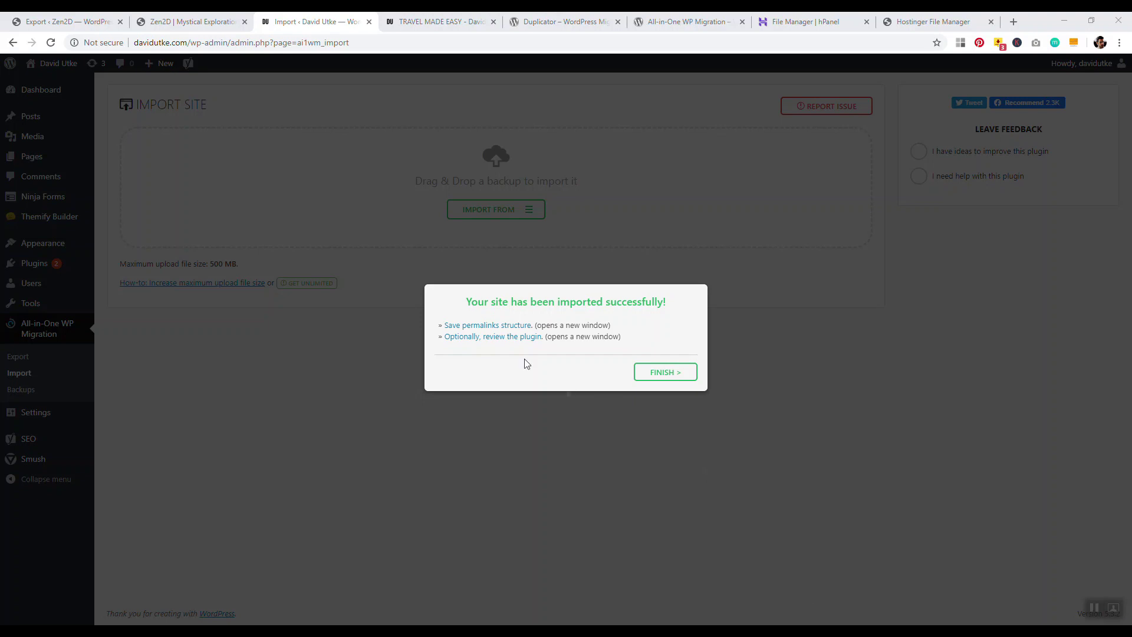
{"action": "left_click", "coordinate": [481, 326]}
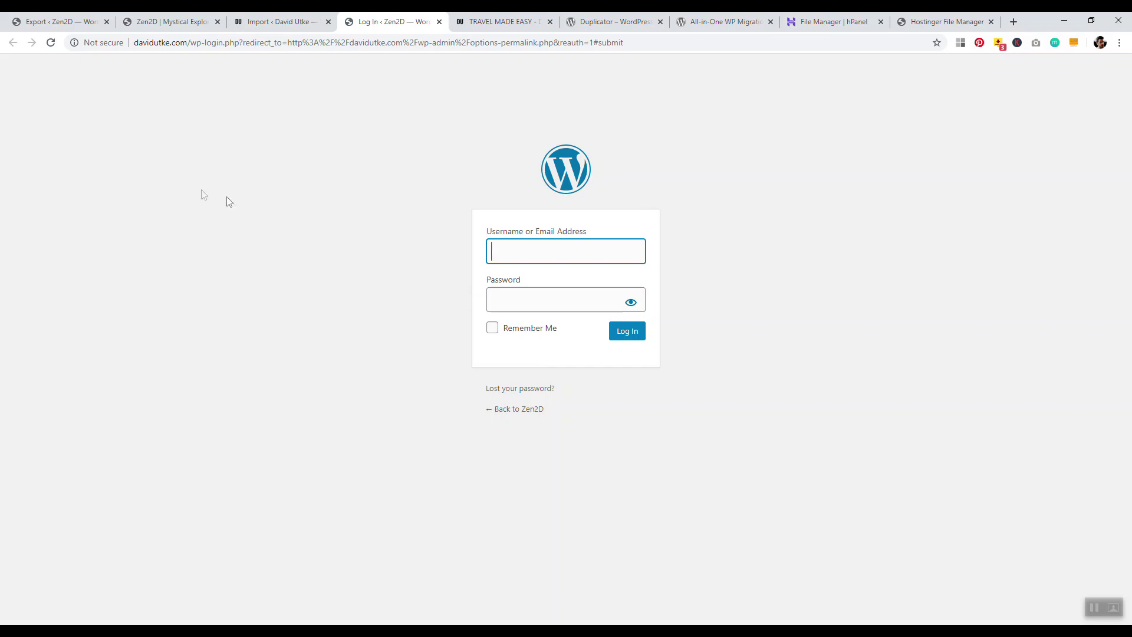
Save the /blog/%postname%/ permalink structure in Settings > Permalinks, then view the davidutke.com homepage.
{"action": "left_click", "coordinate": [59, 22]}
{"action": "left_click", "coordinate": [169, 22]}
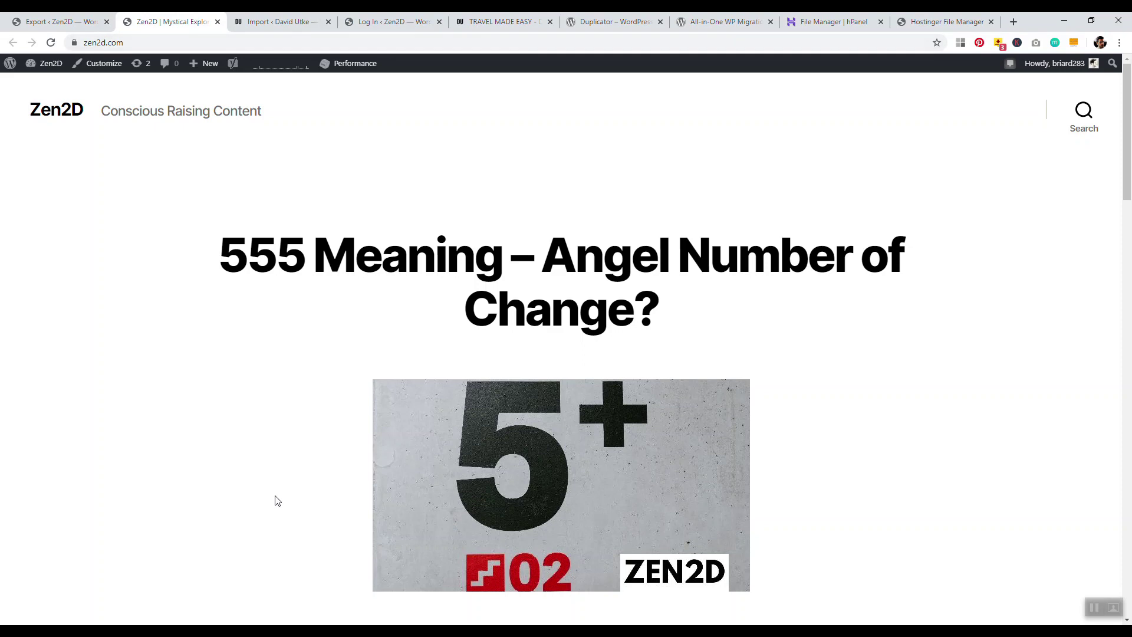
{"action": "left_click", "coordinate": [382, 24]}
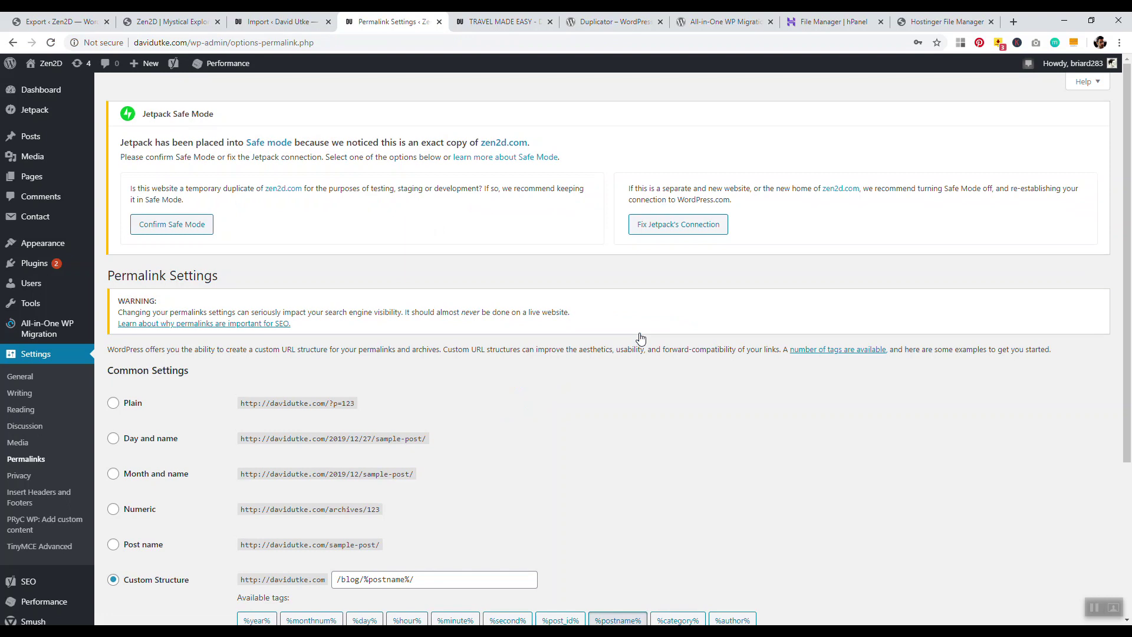
{"action": "scroll", "coordinate": [641, 338], "scroll_direction": "down", "scroll_amount": 4}
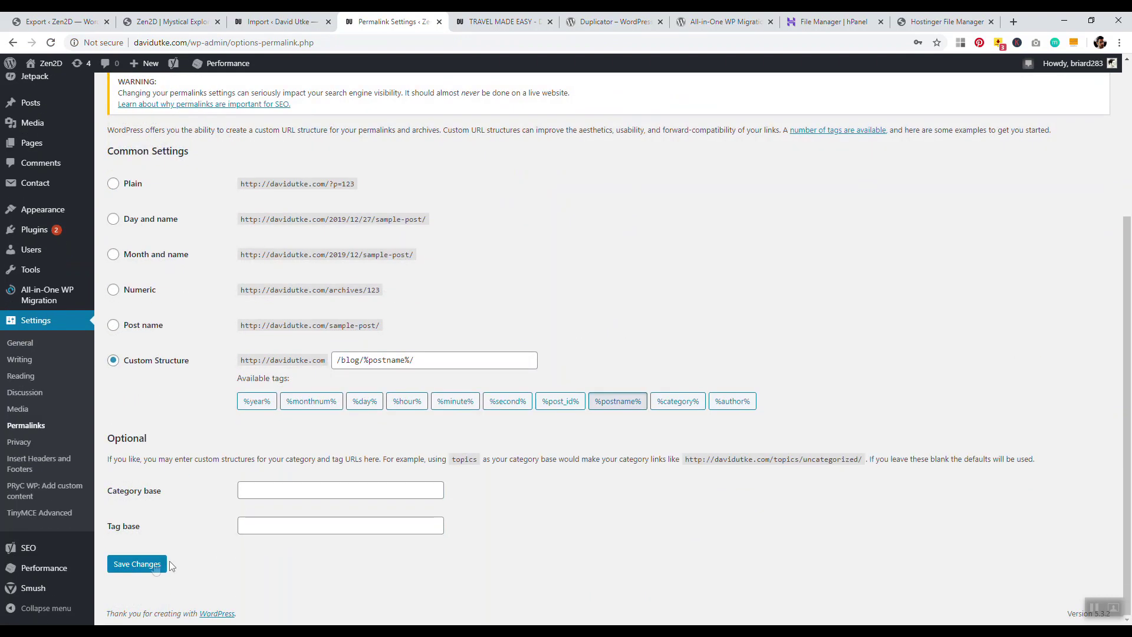
{"action": "left_click", "coordinate": [155, 566]}
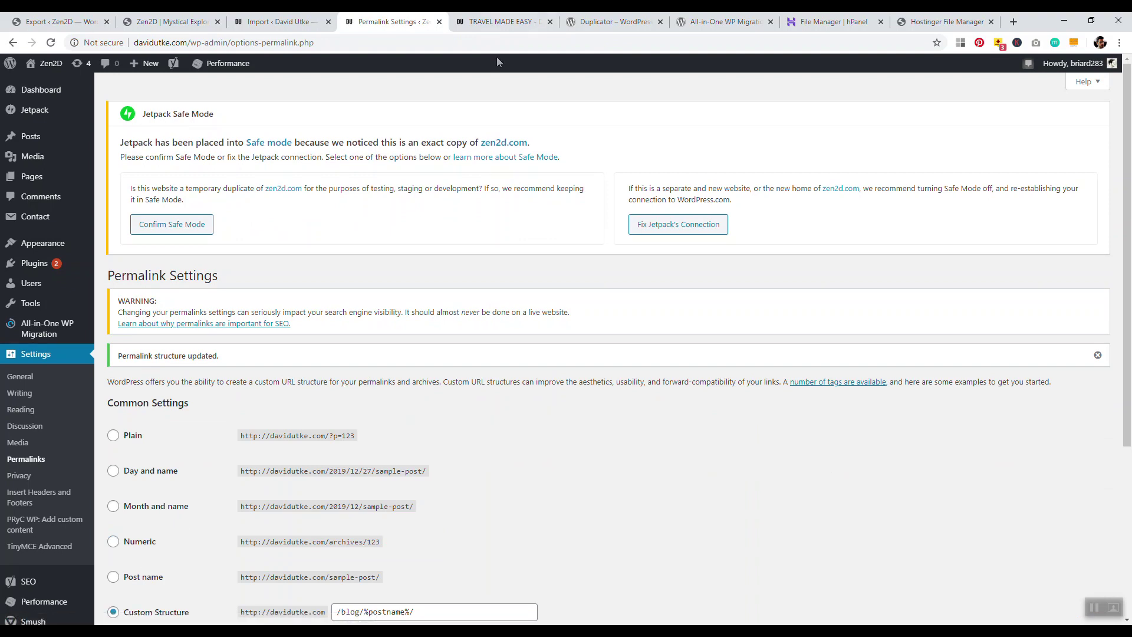
{"action": "left_click", "coordinate": [500, 22]}
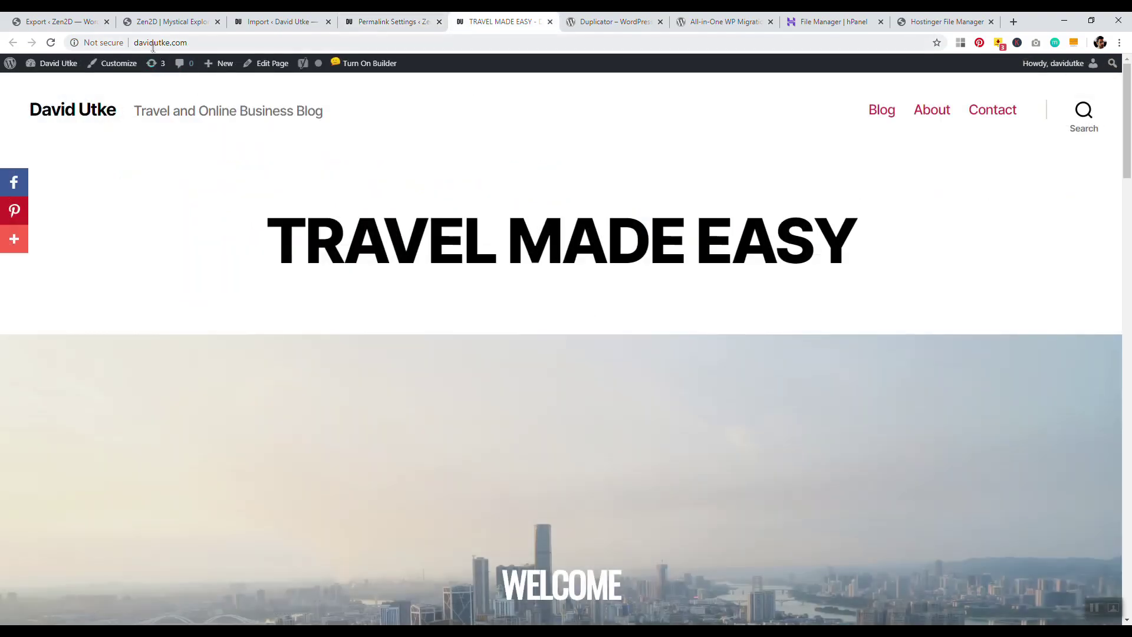
Visit the migrated site and confirm the 555 Meaning post loads at davidutke.com/blog/555-meaning/.
{"action": "left_click", "coordinate": [391, 22]}
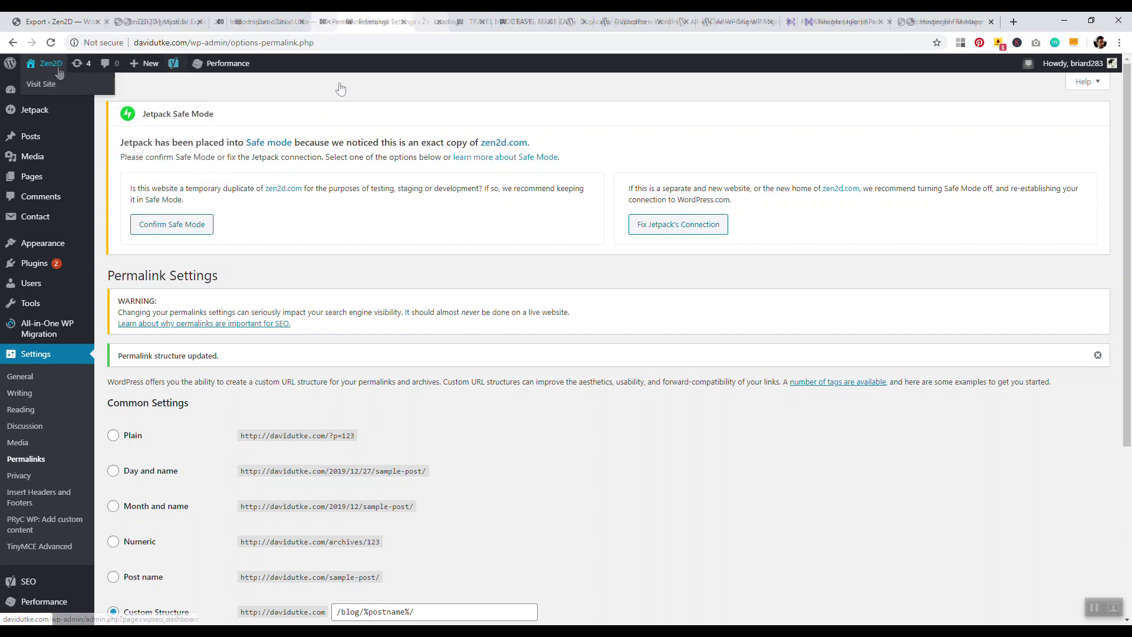
{"action": "left_click", "coordinate": [59, 72]}
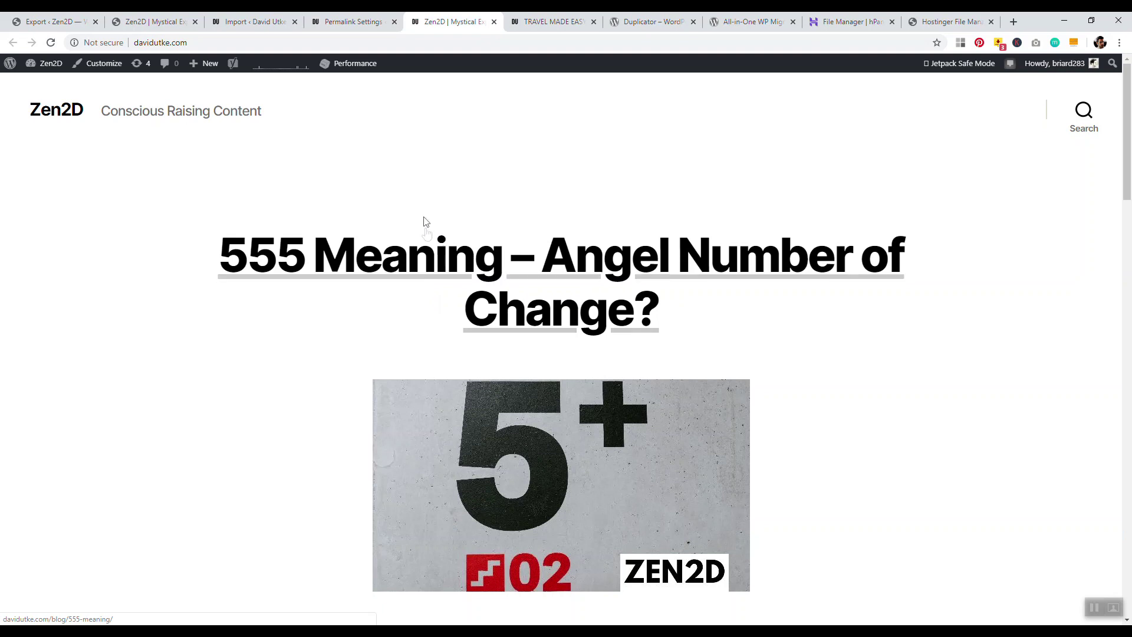
{"action": "left_click", "coordinate": [147, 22]}
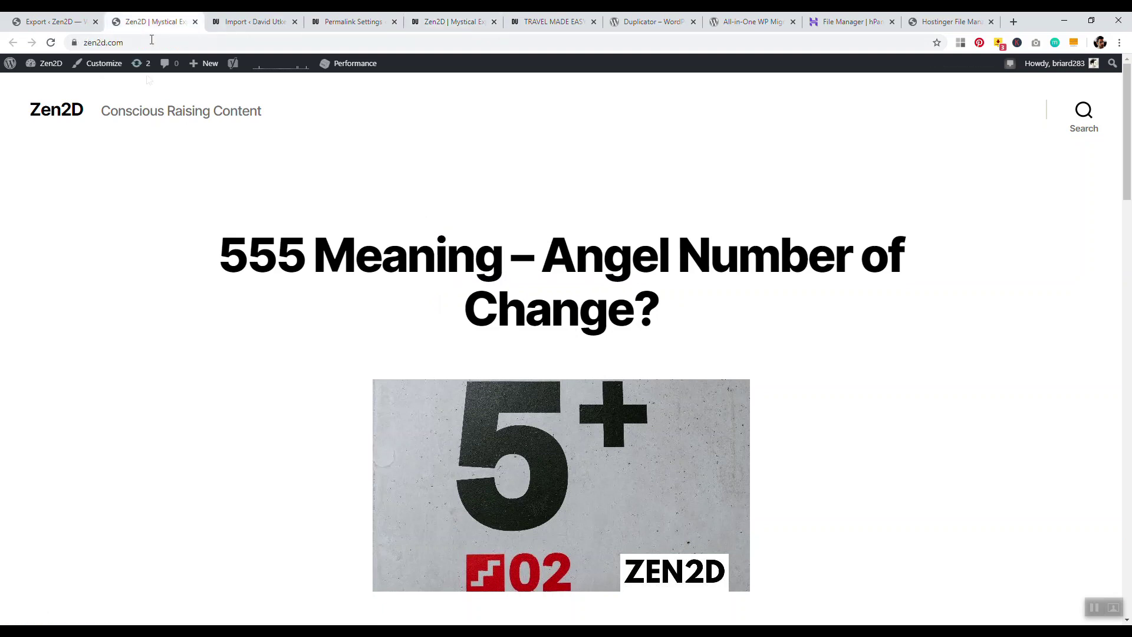
{"action": "left_click", "coordinate": [448, 22]}
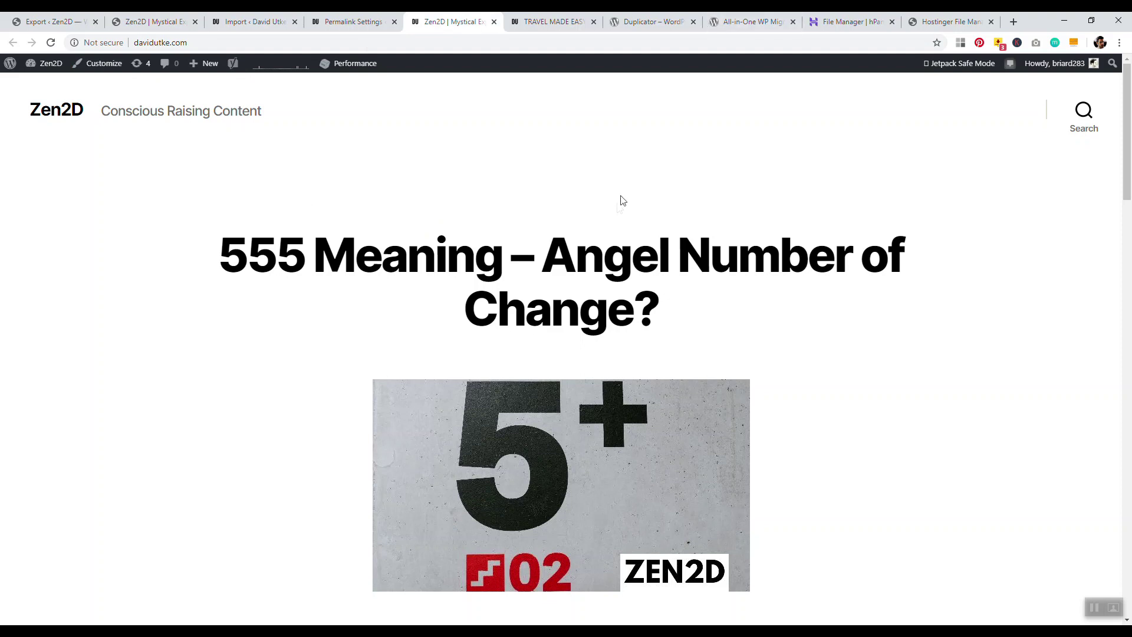
{"action": "scroll", "coordinate": [590, 207], "scroll_direction": "down", "scroll_amount": 1}
{"action": "left_click", "coordinate": [578, 205]}
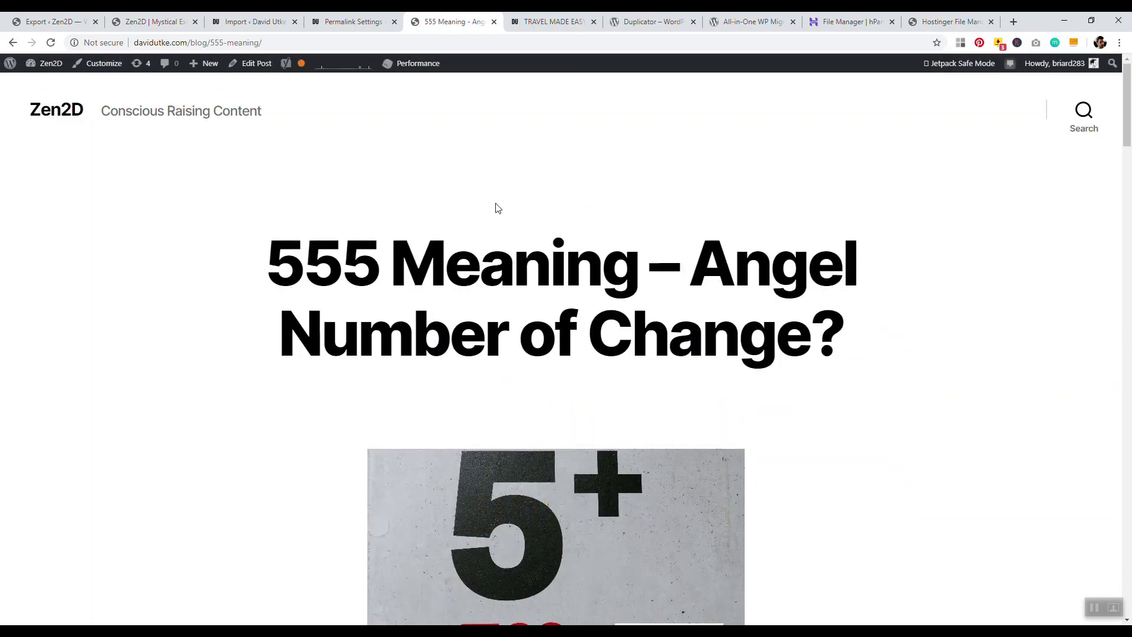
{"action": "scroll", "coordinate": [462, 224], "scroll_direction": "down", "scroll_amount": 6}
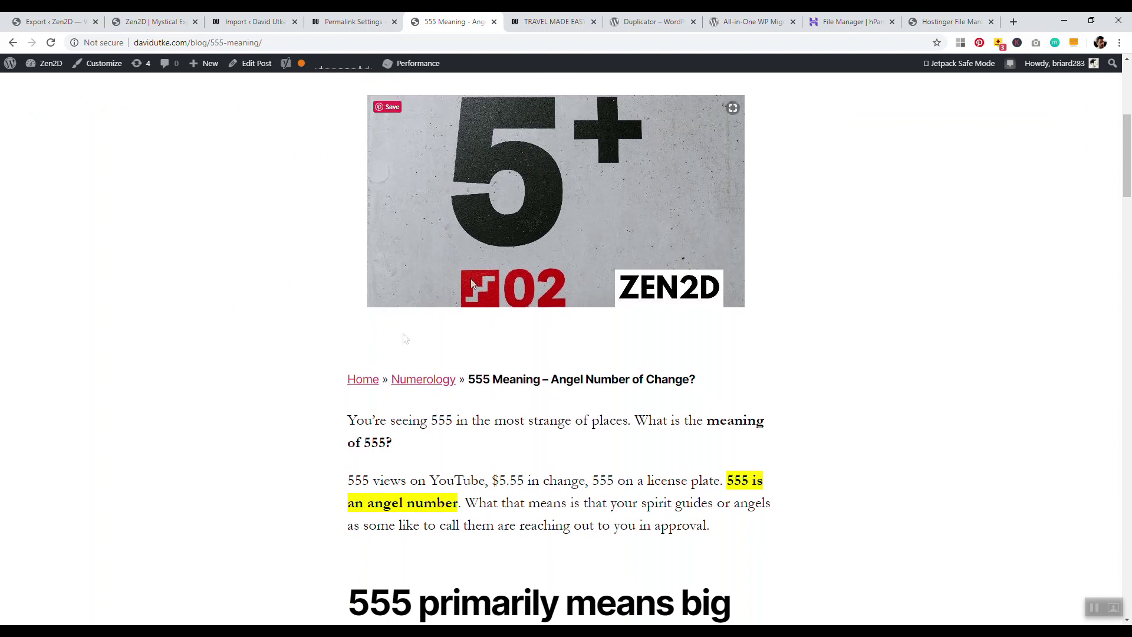
Leave the WordPress admin for Hostinger hPanel's File Manager with davidutke.com selected.
{"action": "left_click", "coordinate": [351, 21]}
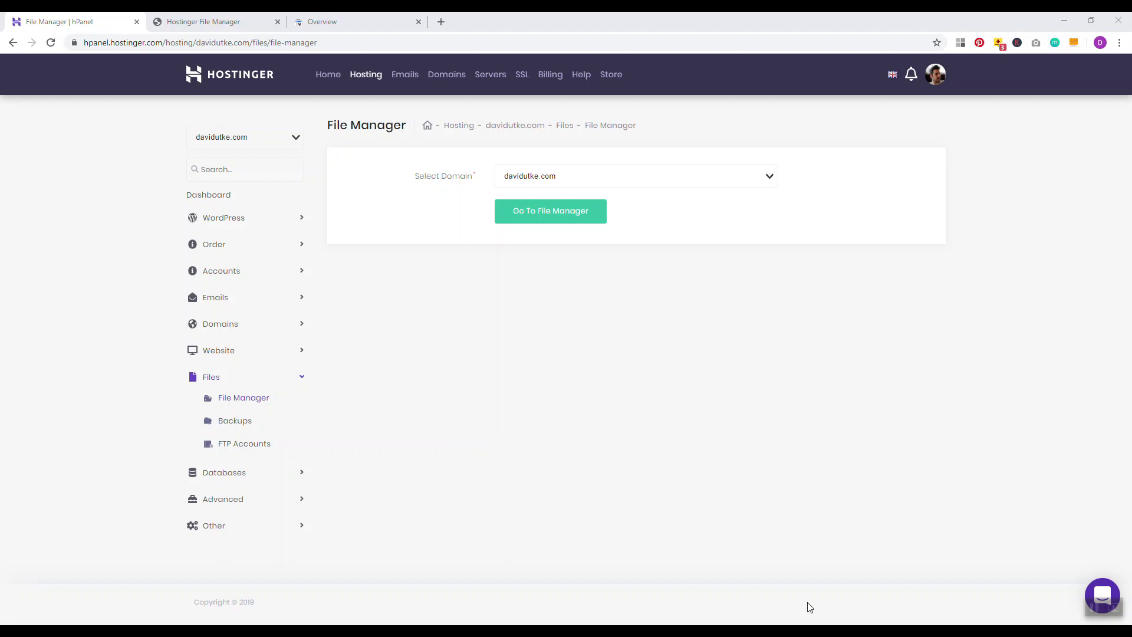
Review the 301 redirect rules in Notepad, highlighting the old domain and the redirect target lines.
{"action": "left_click", "coordinate": [726, 613]}
{"action": "left_click", "coordinate": [747, 339]}
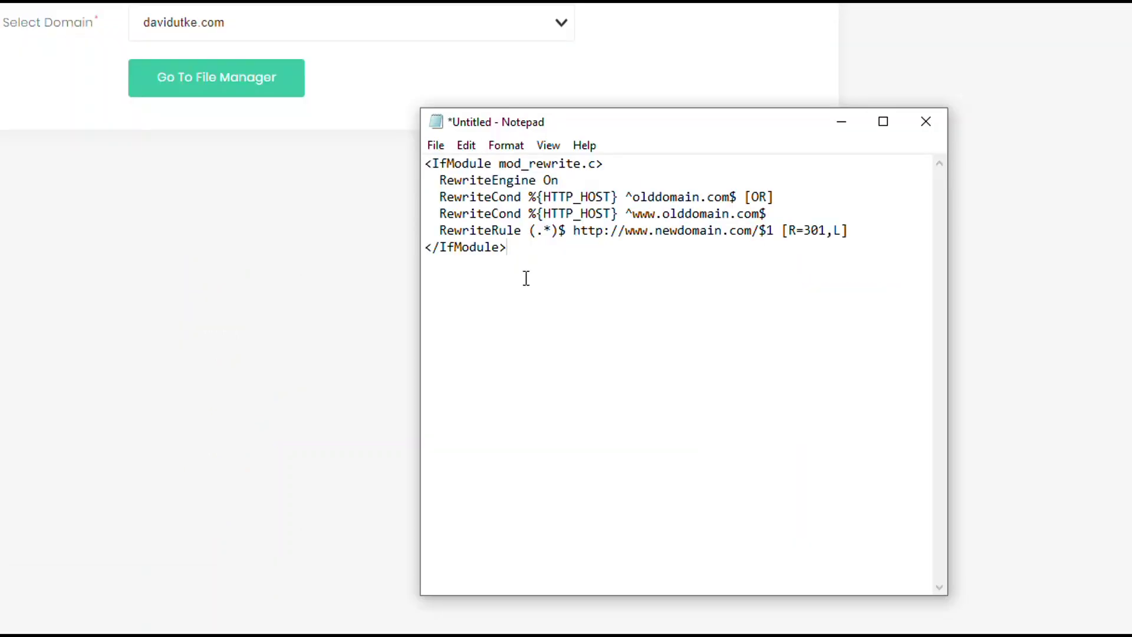
{"action": "left_click_drag", "start_coordinate": [641, 197], "coordinate": [680, 197]}
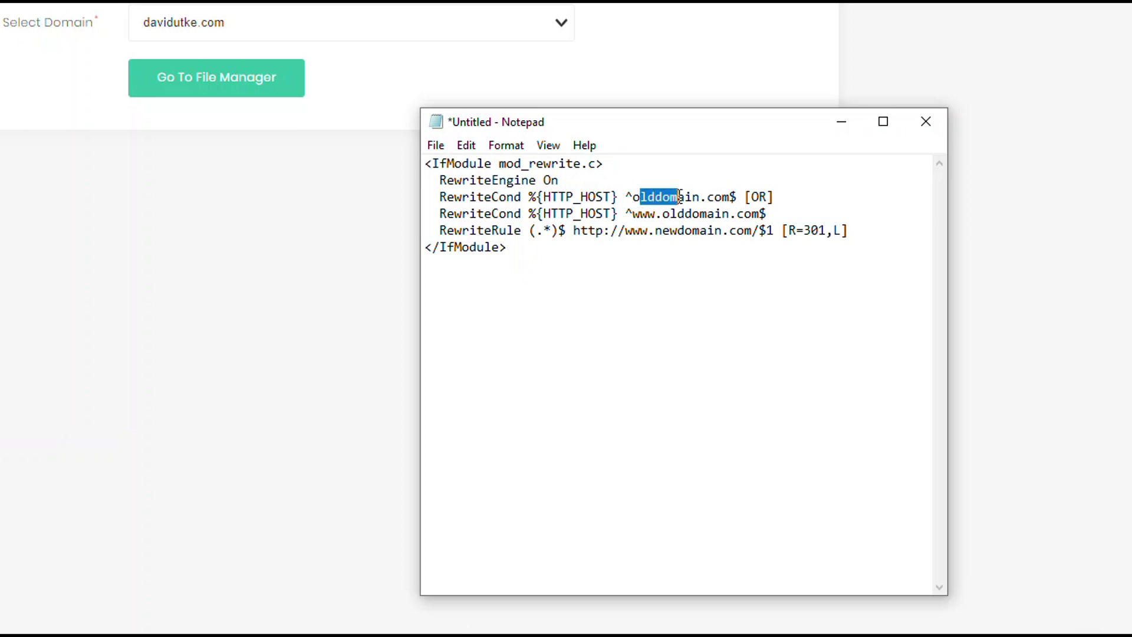
{"action": "left_click_drag", "start_coordinate": [656, 230], "coordinate": [660, 266]}
{"action": "left_click", "coordinate": [654, 244]}
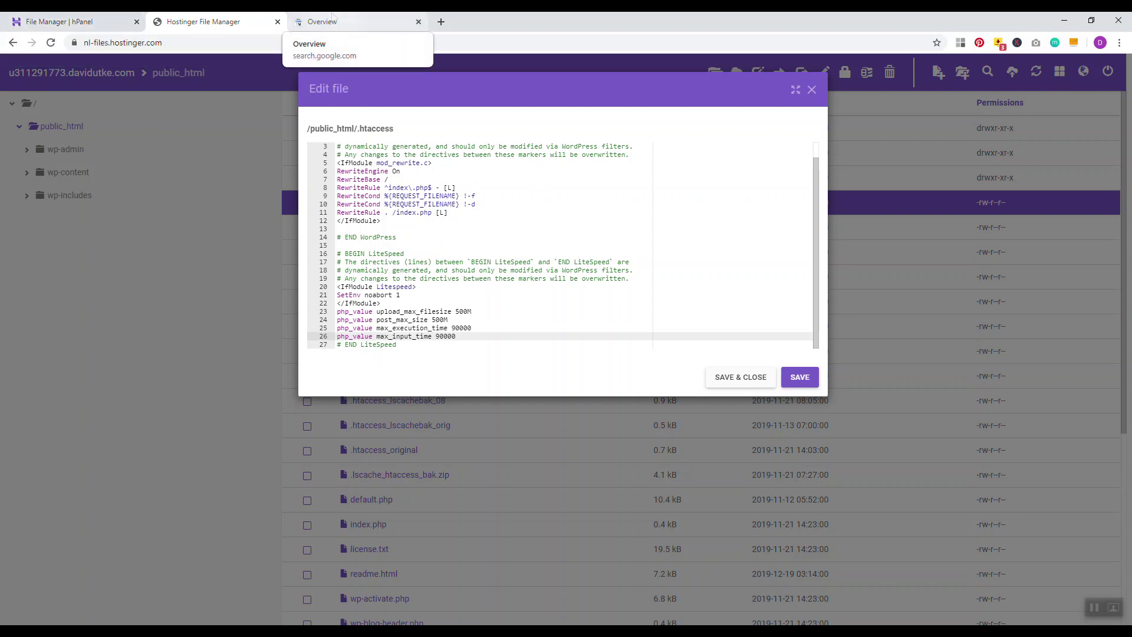
In Search Console, view edgeofdavid.com's sitemaps: sitemap_index.xml and sitemap.xml, both Success with 64 URLs.
{"action": "left_click", "coordinate": [330, 22]}
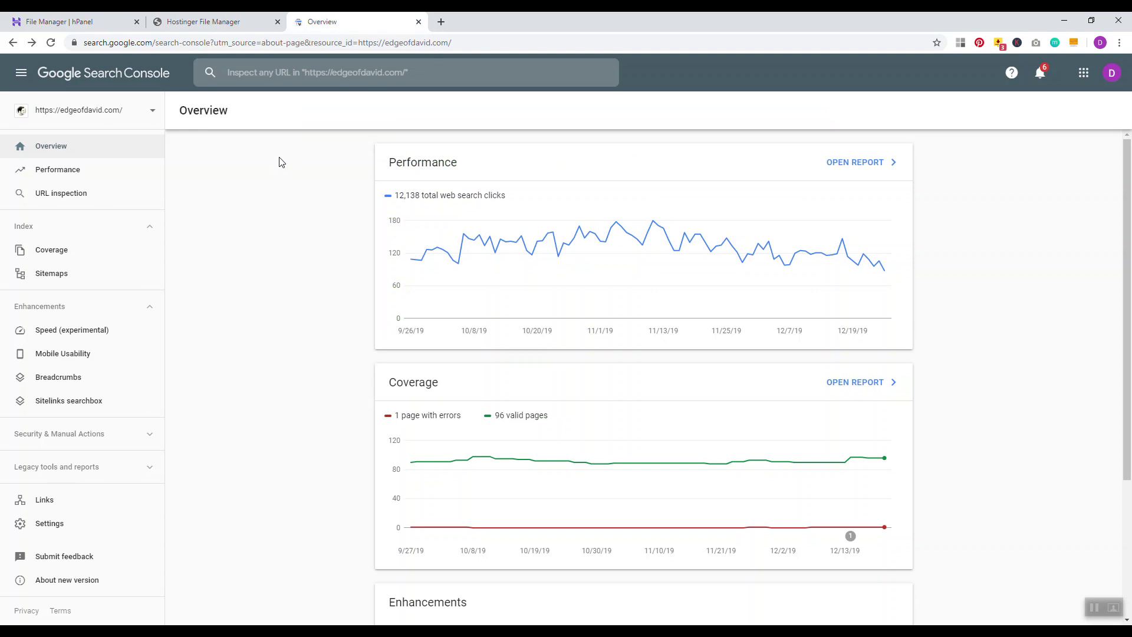
{"action": "left_click", "coordinate": [61, 282]}
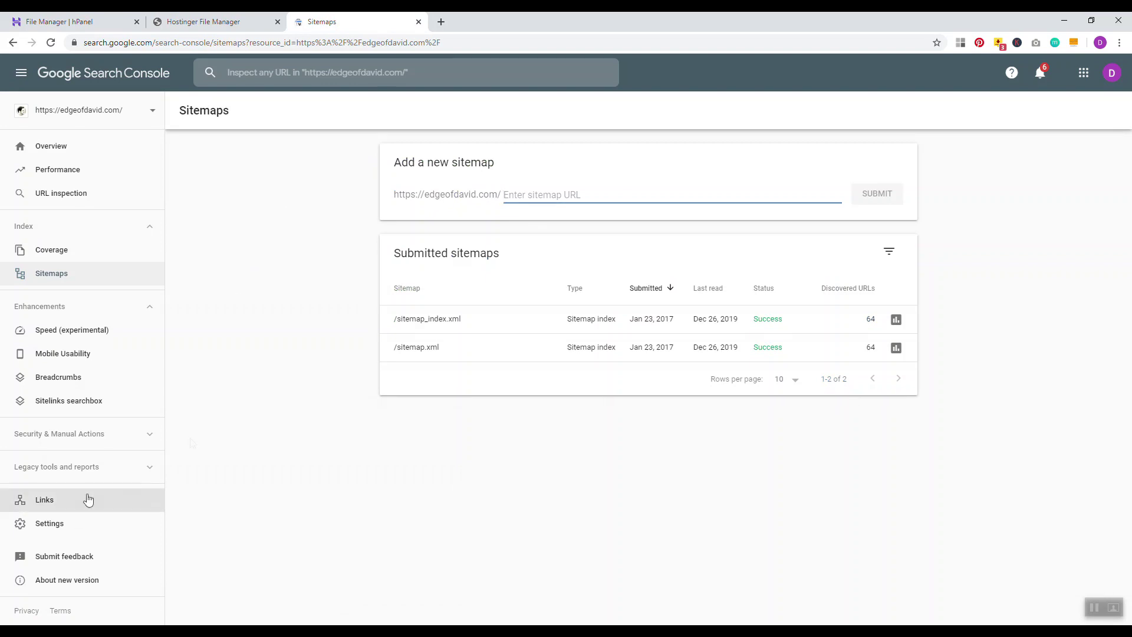
Open the Change of Address page from edgeofdavid.com's Search Console settings.
{"action": "left_click", "coordinate": [72, 527]}
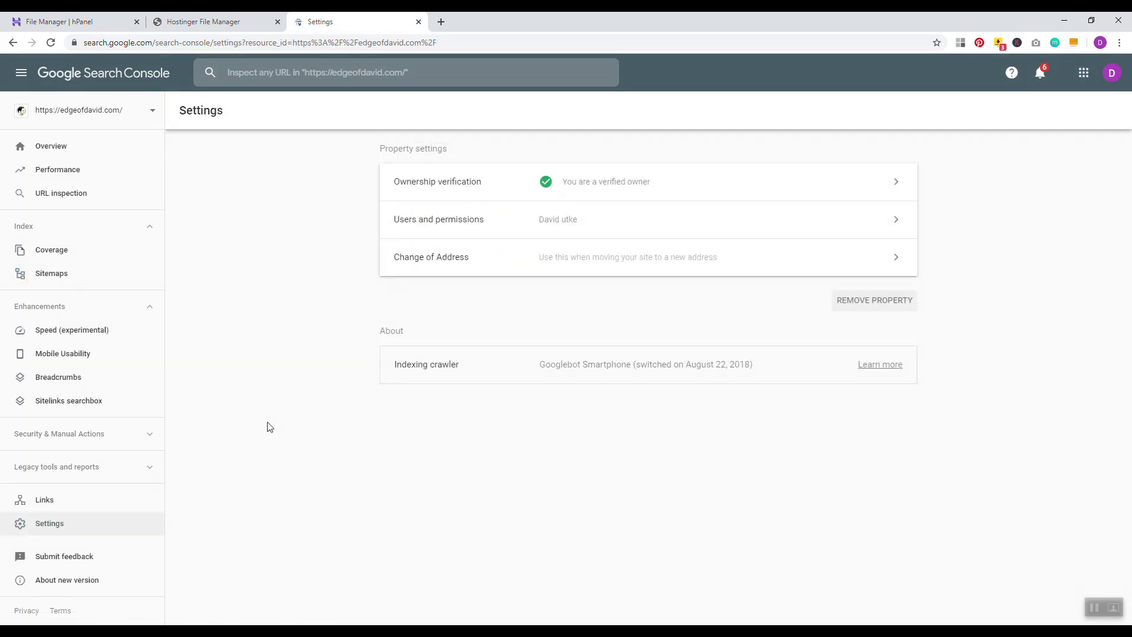
{"action": "left_click", "coordinate": [581, 269]}
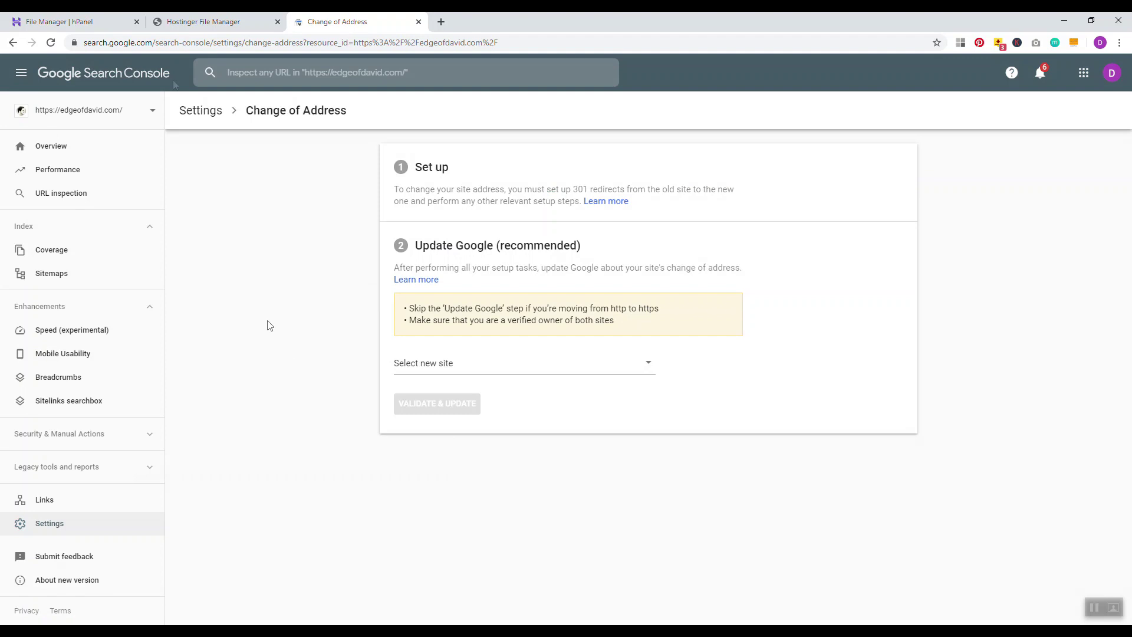
Return to the hPanel File Manager for davidutke.com.
{"action": "left_click", "coordinate": [97, 16]}
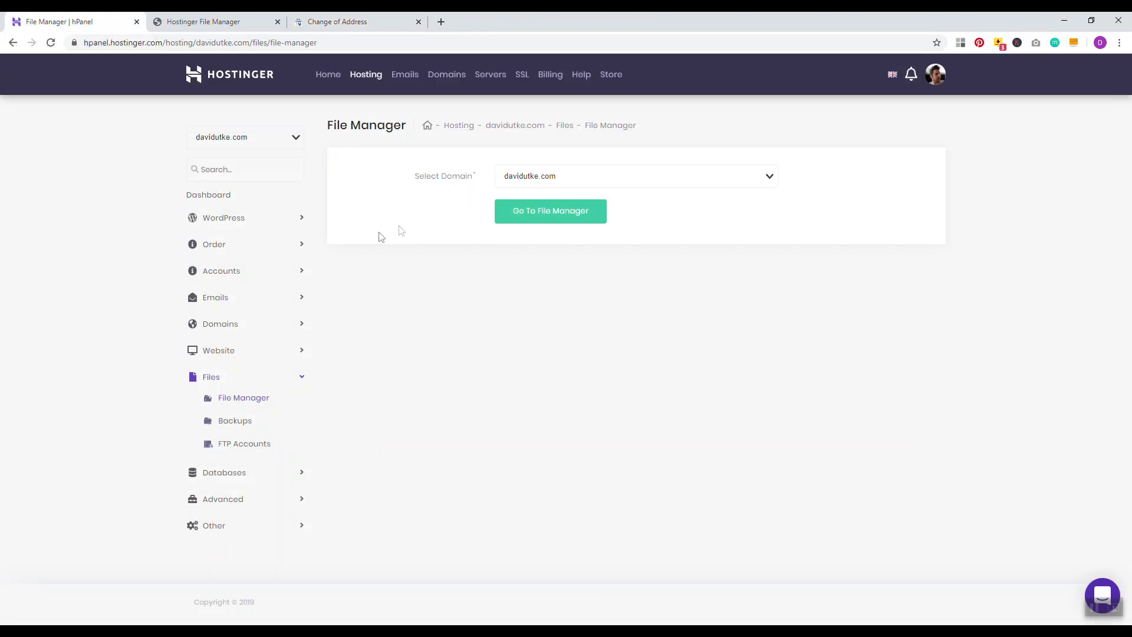